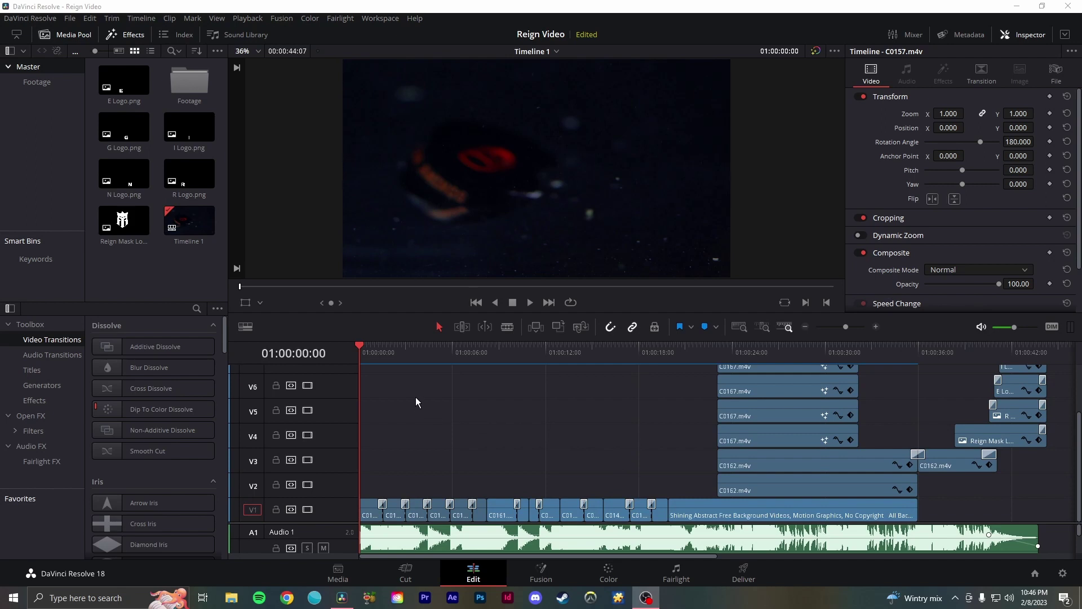
Step: Create a new empty timeline named 'First Shot' from the Media Pool
left_click(361, 343)
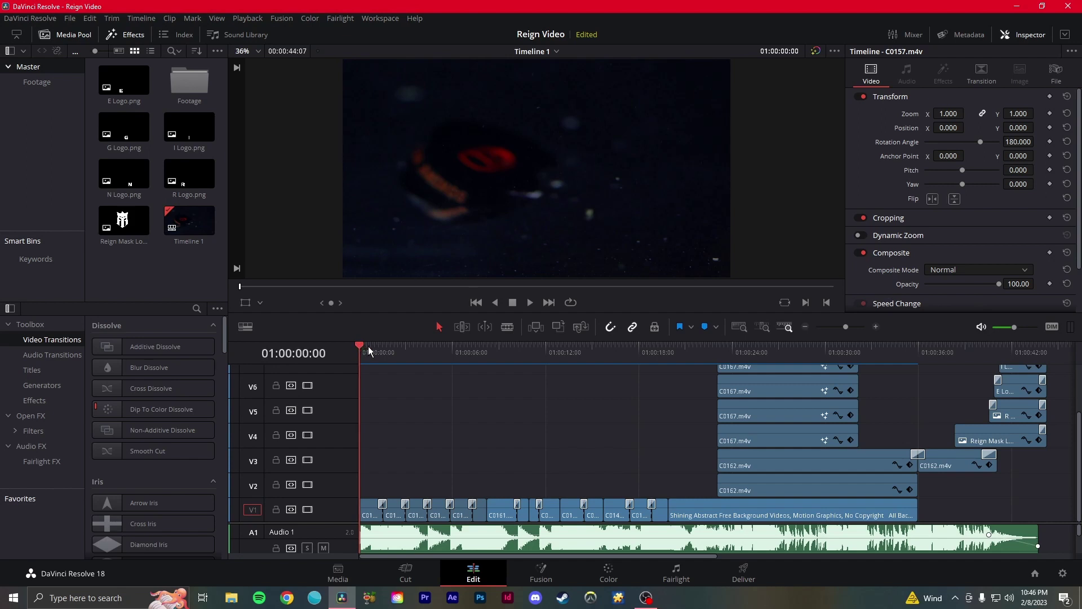
left_click_drag(370, 350, 382, 345)
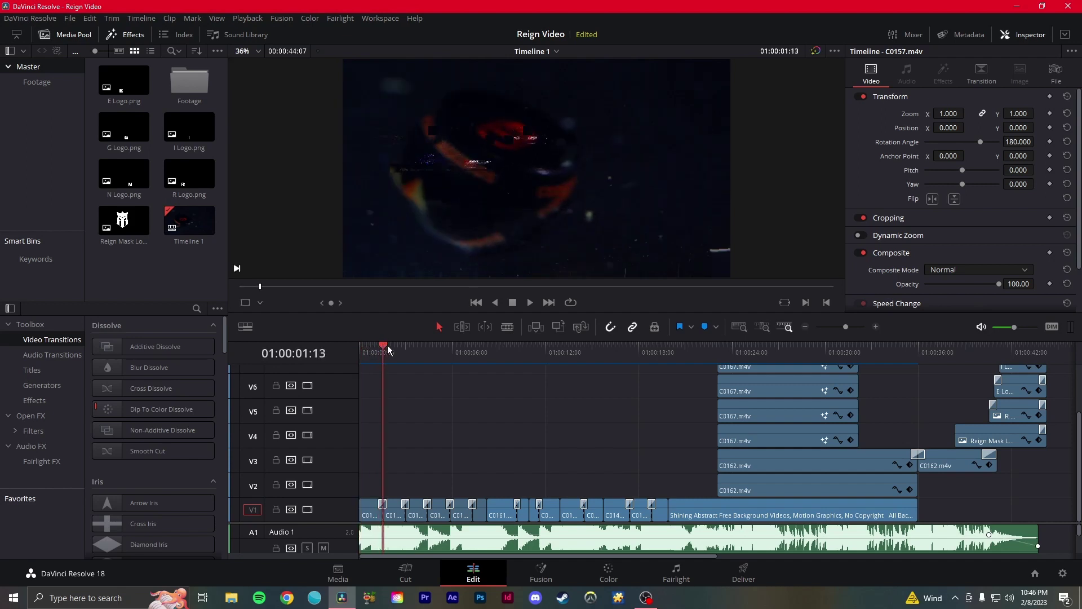
left_click_drag(383, 345, 341, 347)
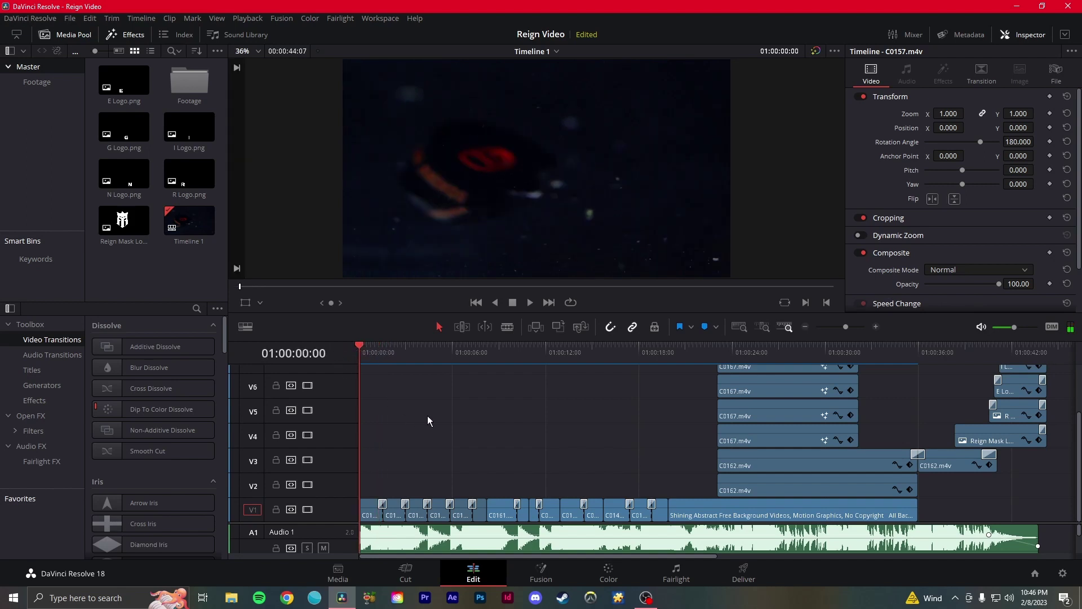
right_click(140, 268)
mouse_move(183, 275)
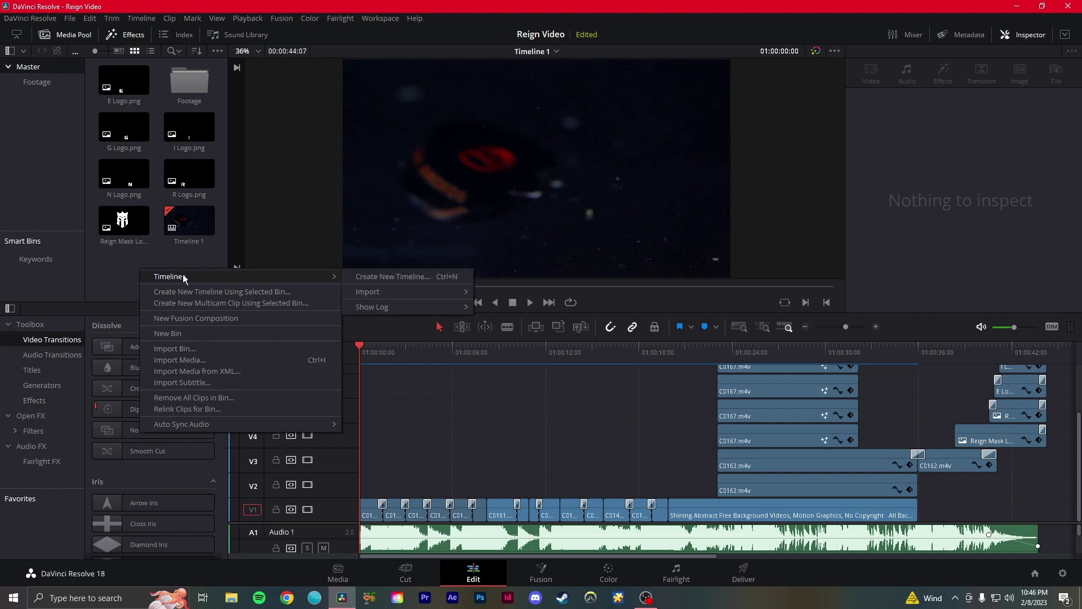
left_click(407, 276)
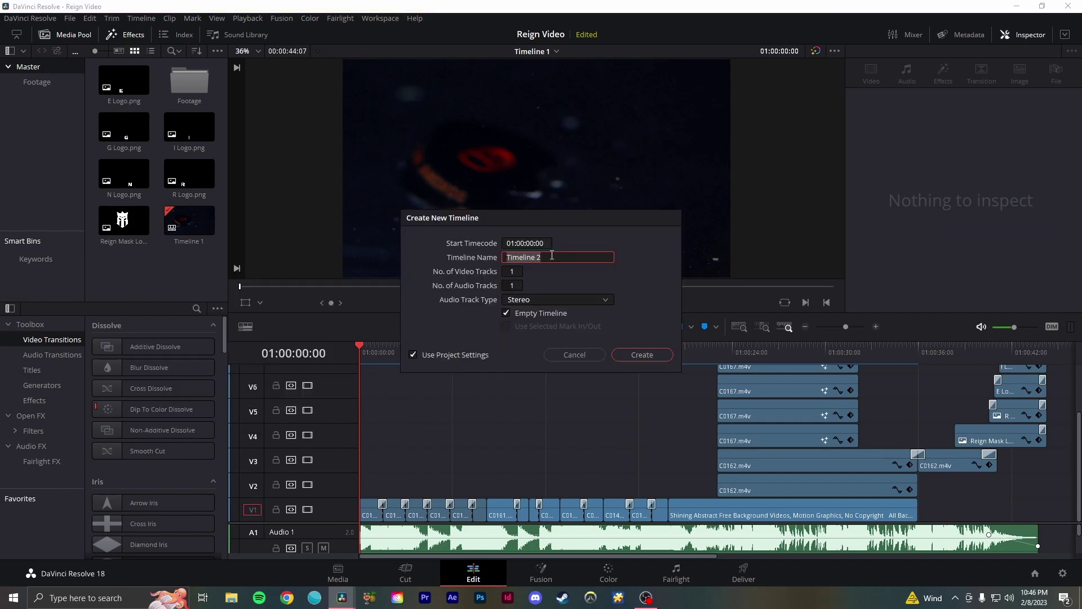
type("First Shot")
left_click(647, 355)
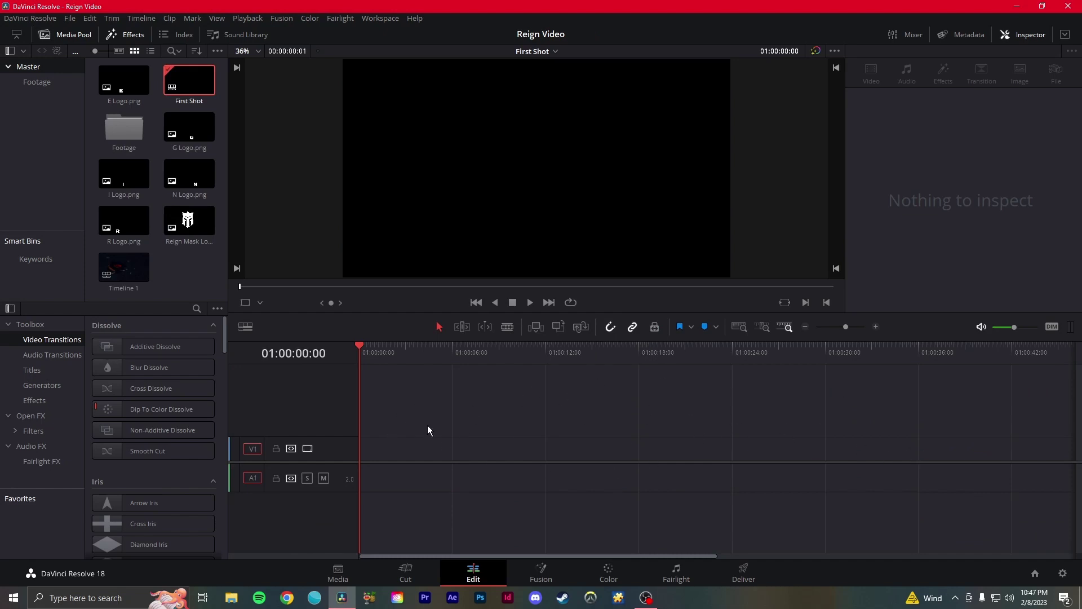
Step: Place clip C0157 from the Footage bin onto the First Shot timeline
double_click(132, 131)
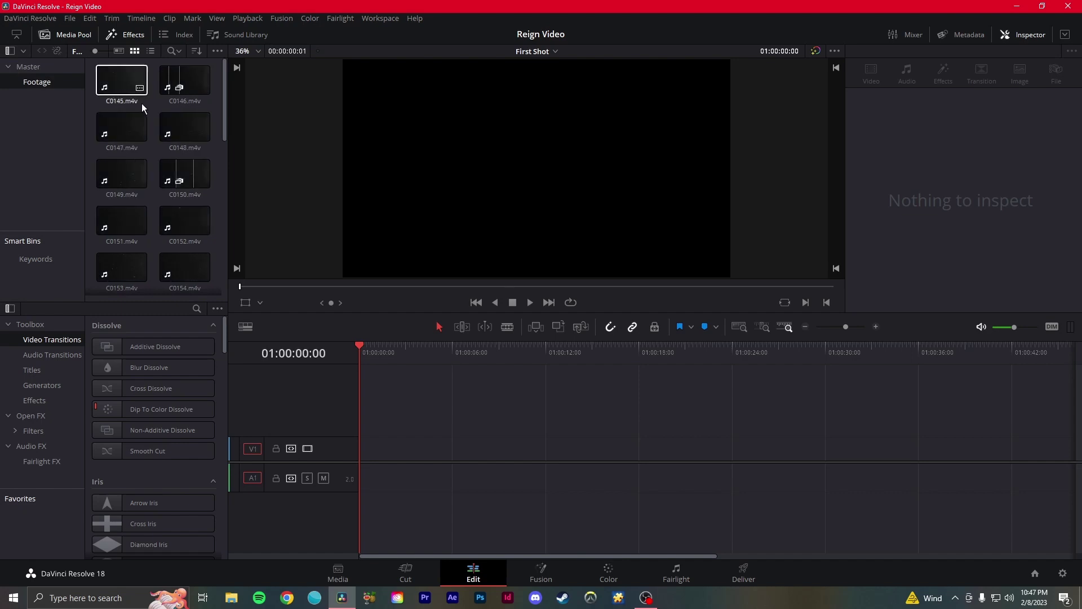
scroll(121, 228, "down", 3)
left_click_drag(121, 228, 368, 454)
right_click(503, 459)
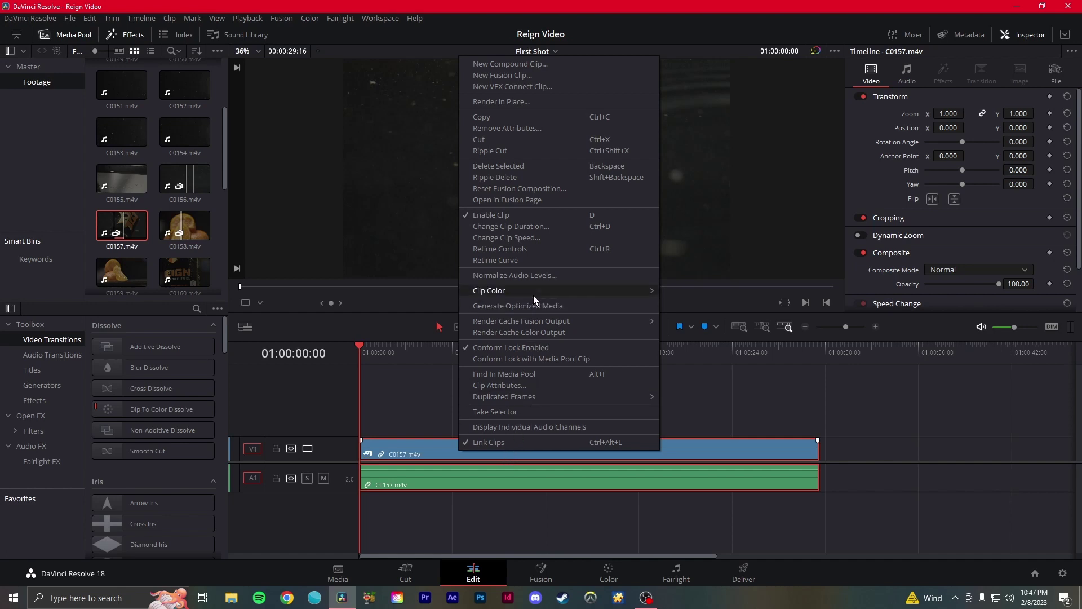
mouse_move(522, 293)
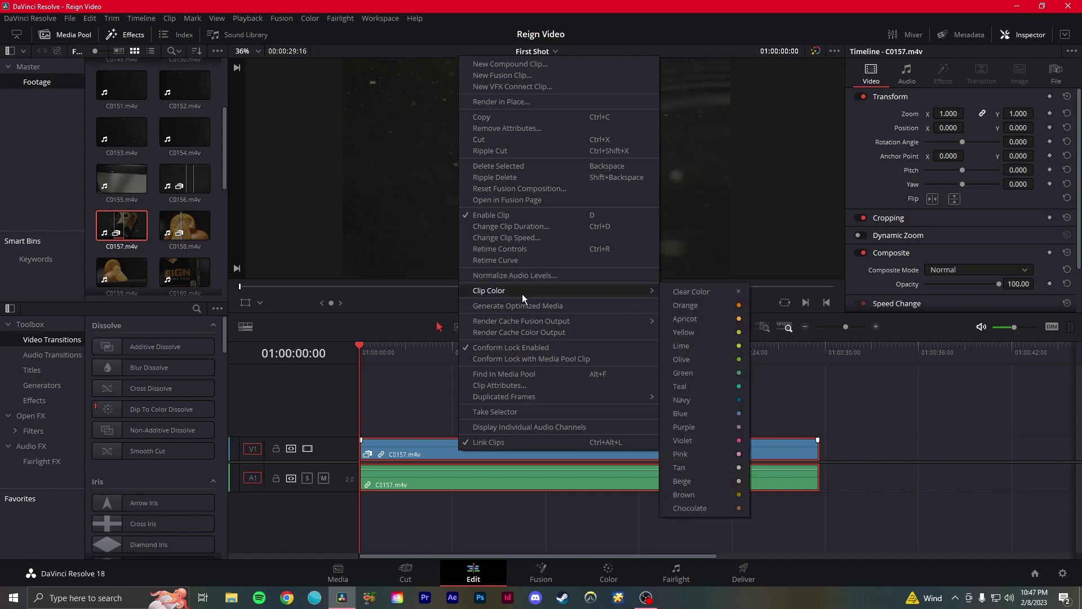
left_click(529, 386)
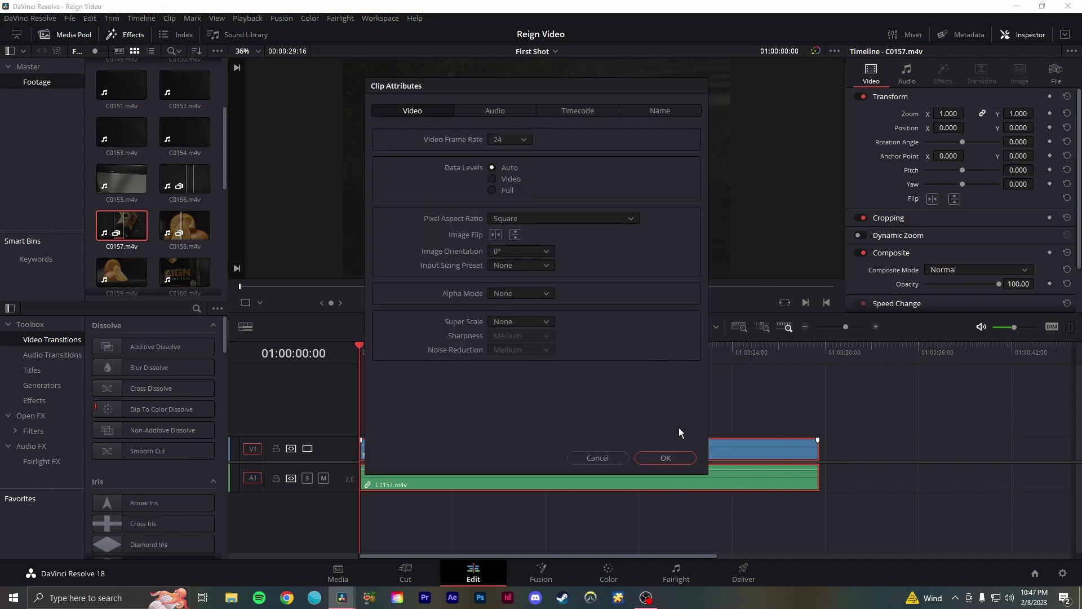
left_click(523, 141)
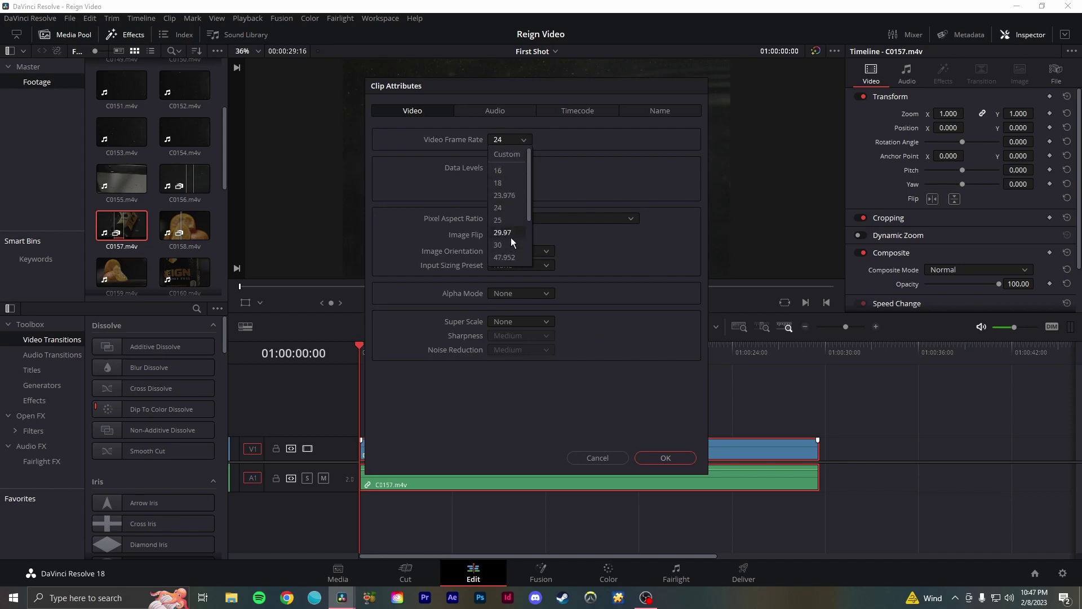
left_click(507, 208)
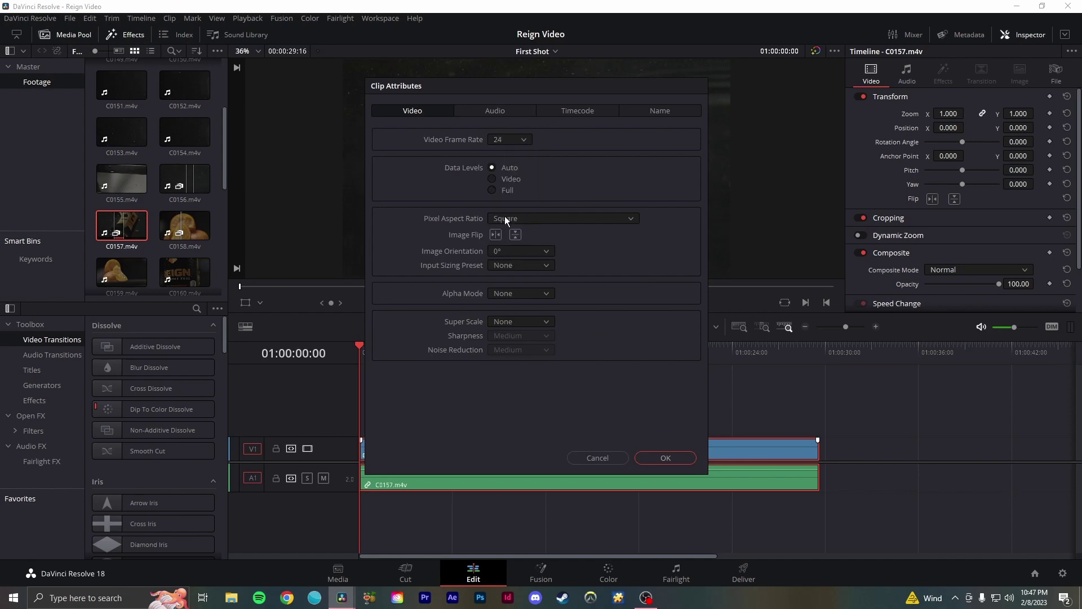
left_click(675, 455)
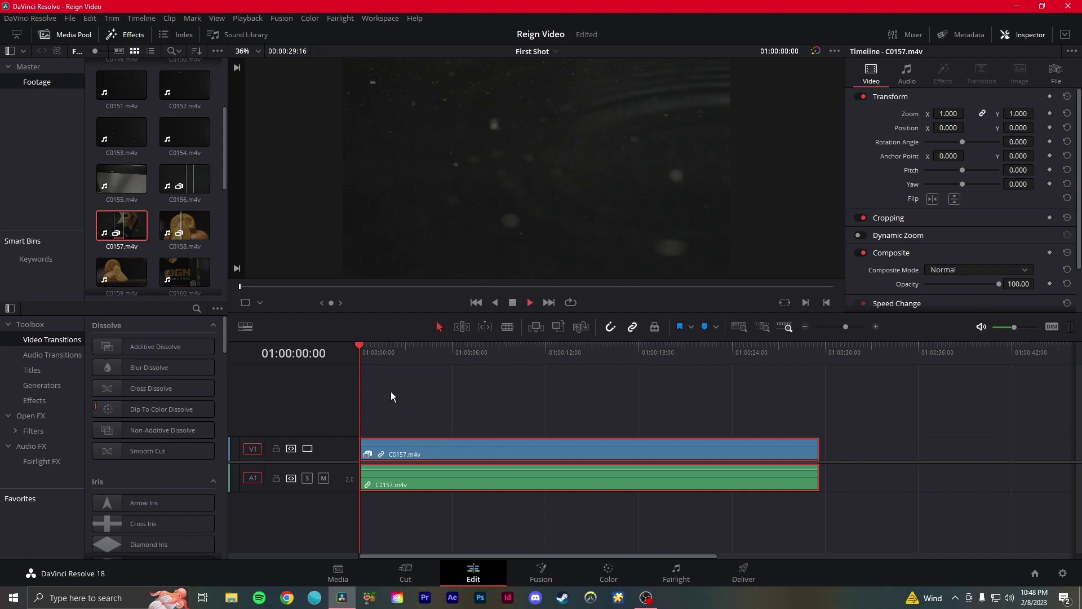
key("space")
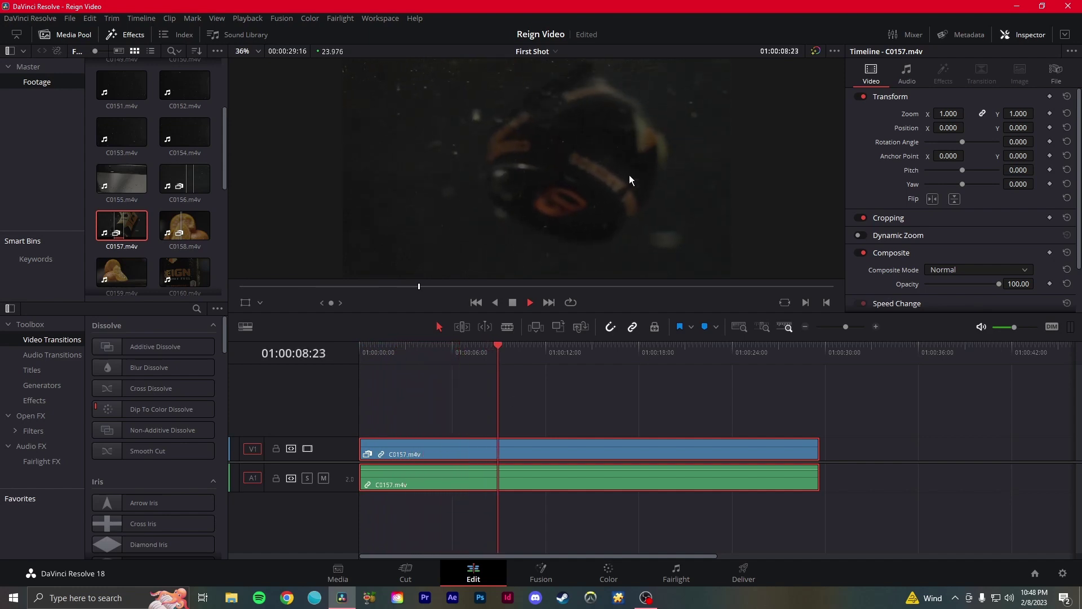
left_click(553, 347)
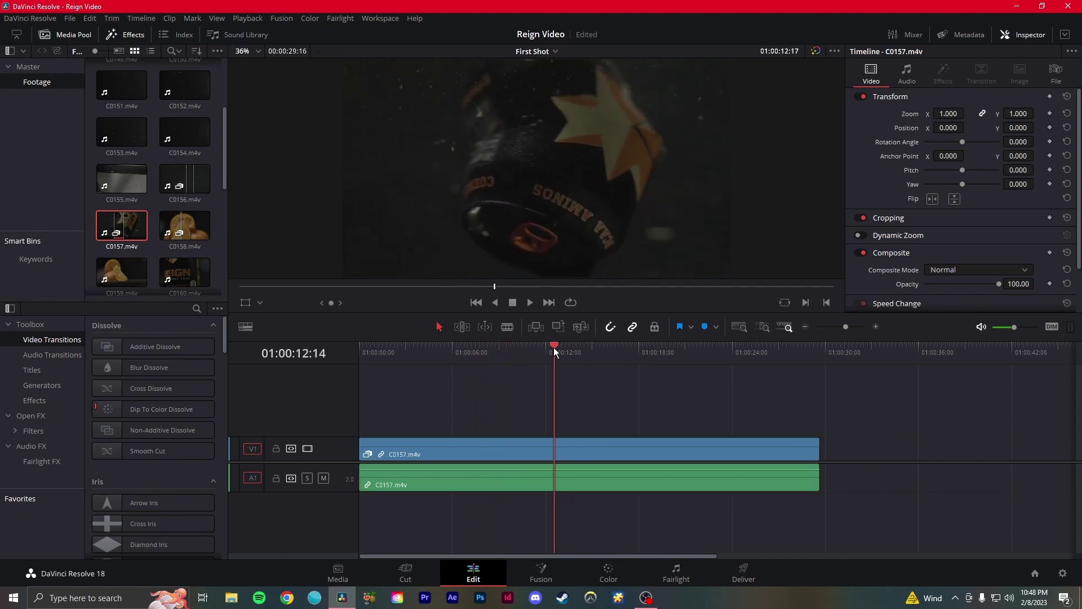
left_click_drag(553, 347, 639, 346)
key("Home")
key("ctrl+a")
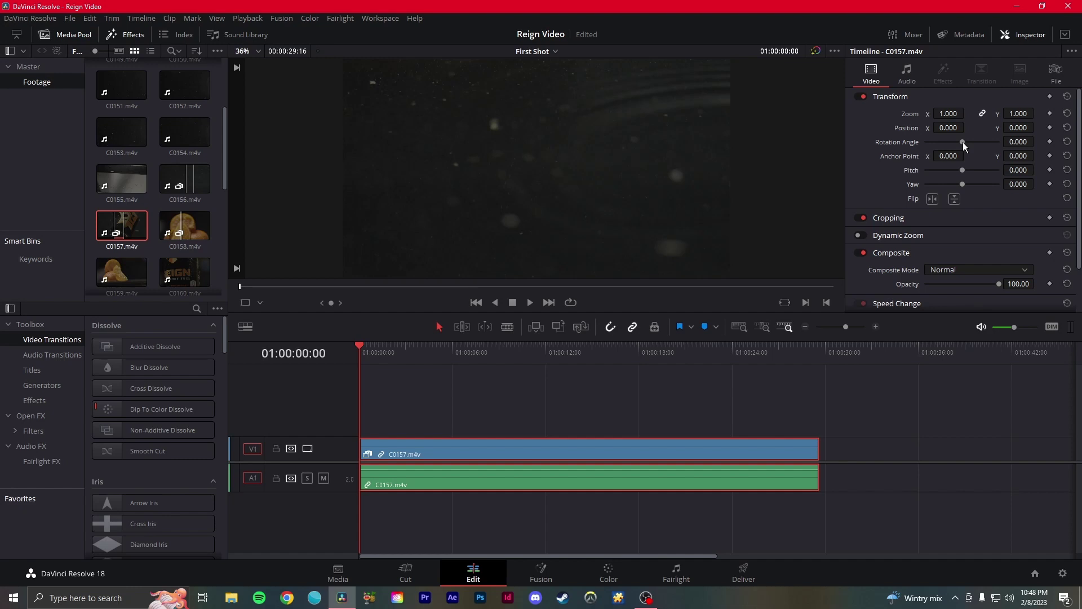
Step: Set clip C0157's Rotation Angle to 180 and play the upside-down shot
left_click_drag(962, 142, 963, 141)
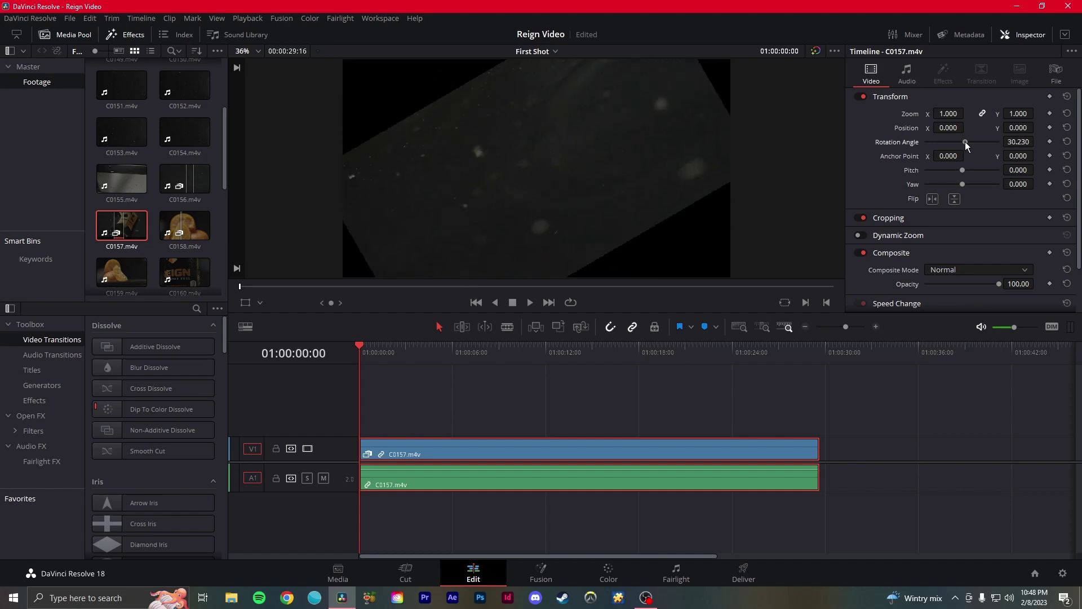
left_click_drag(965, 141, 979, 141)
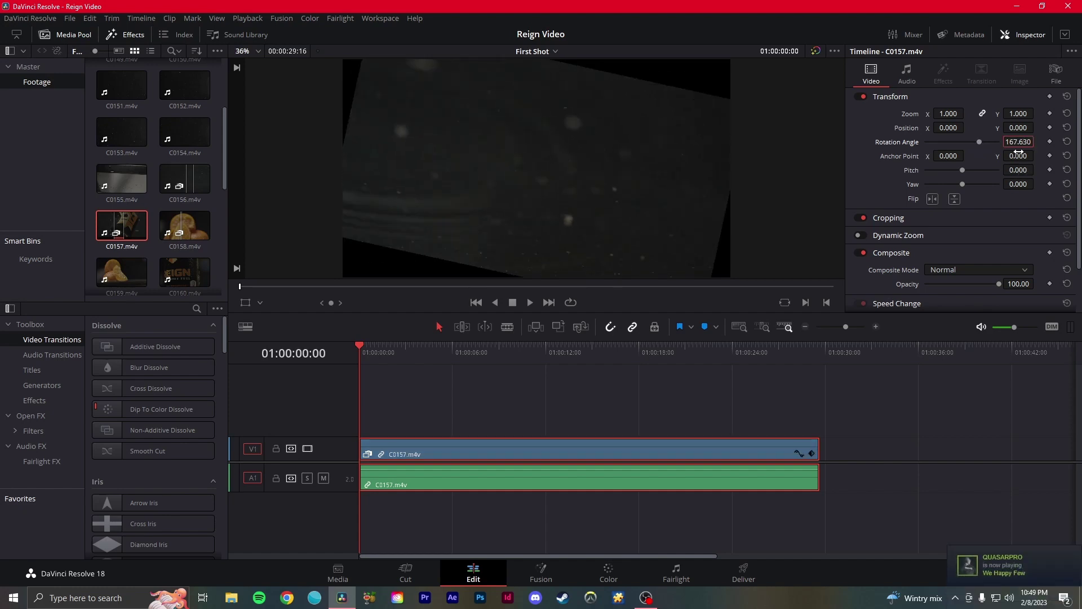
type("180")
key("Return")
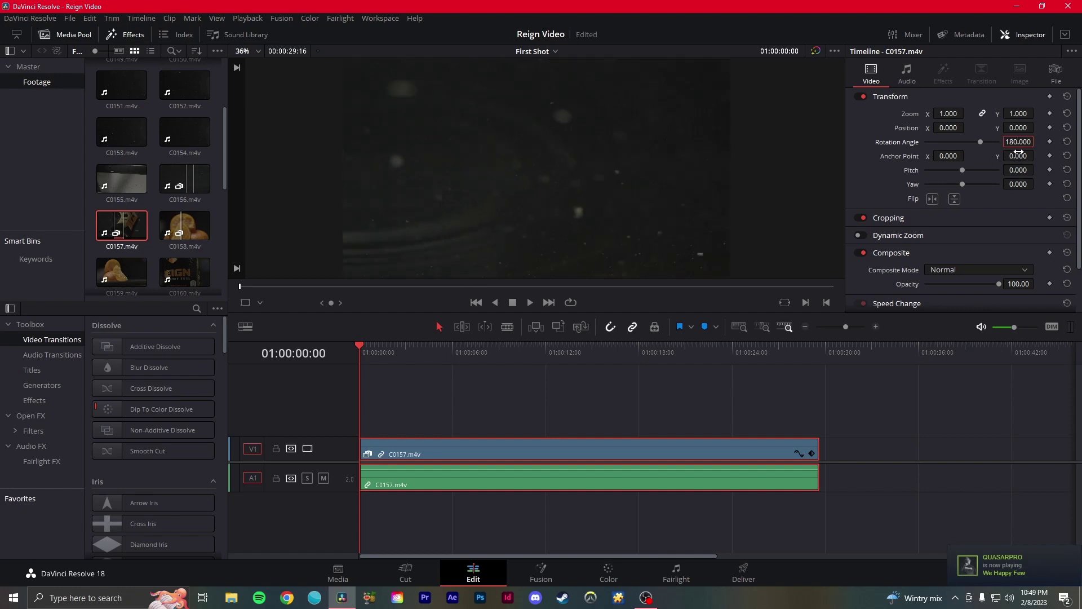
left_click(429, 379)
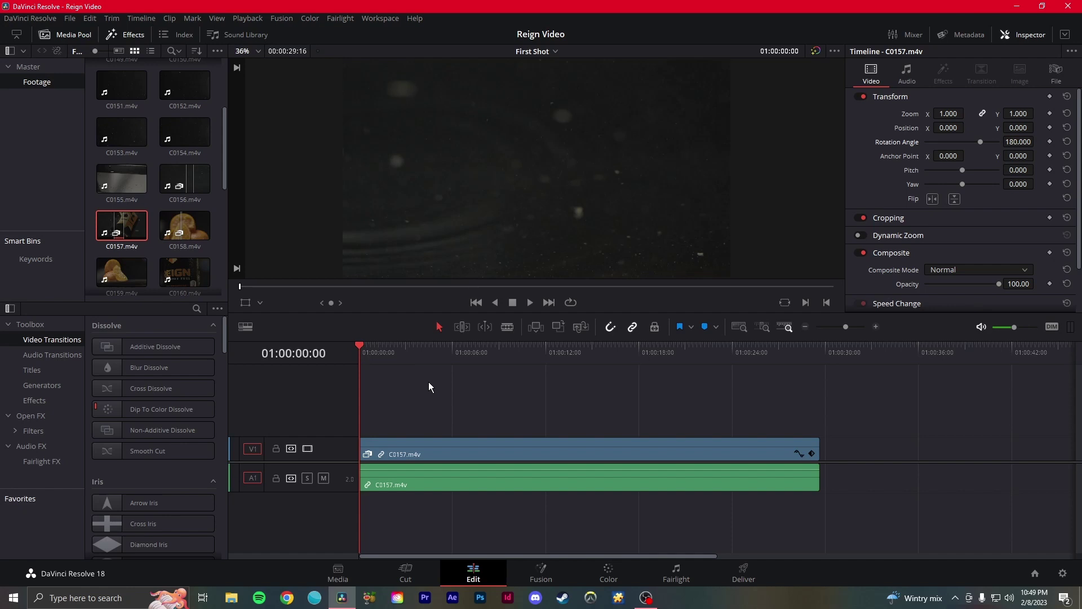
key("space")
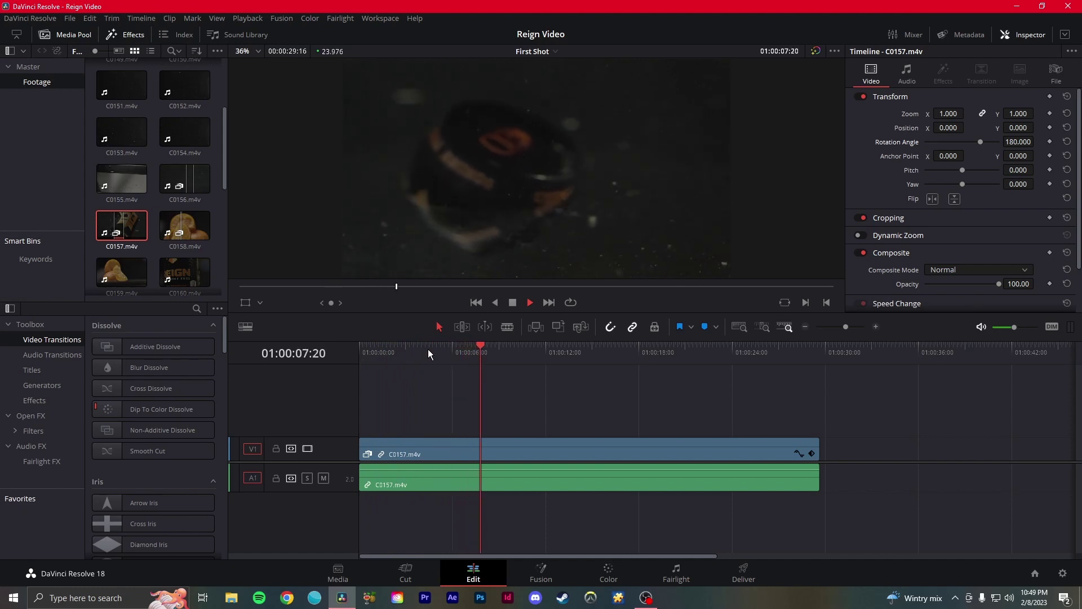
Step: Blade clip C0157 at 01:00:03:12, then play on to 01:00:16:01
mouse_move(412, 355)
left_mouse_down()
mouse_move(423, 356)
mouse_move(414, 356)
left_mouse_up()
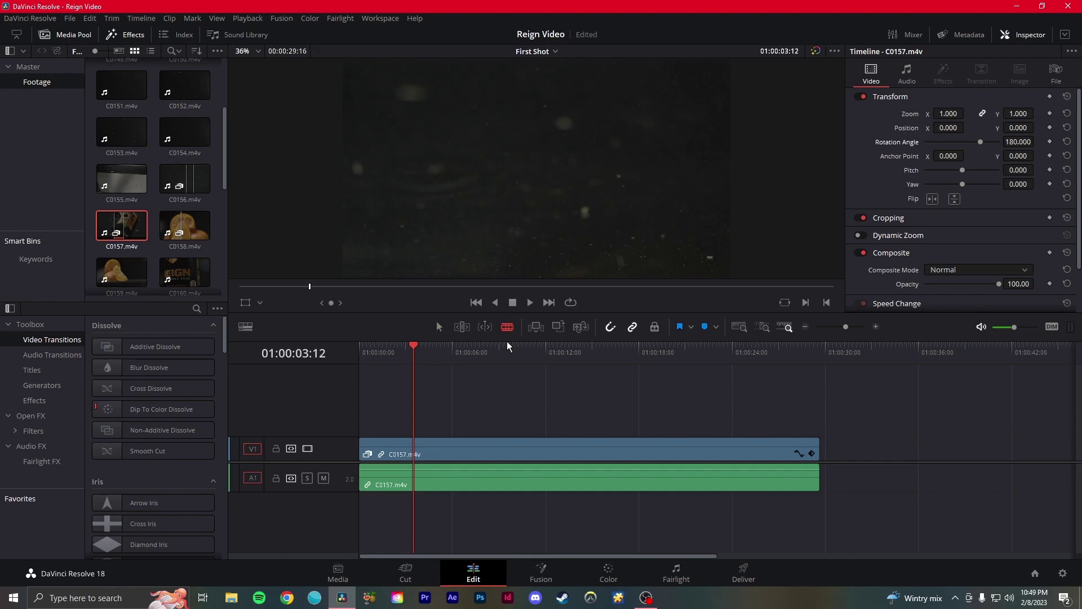
left_click(415, 454)
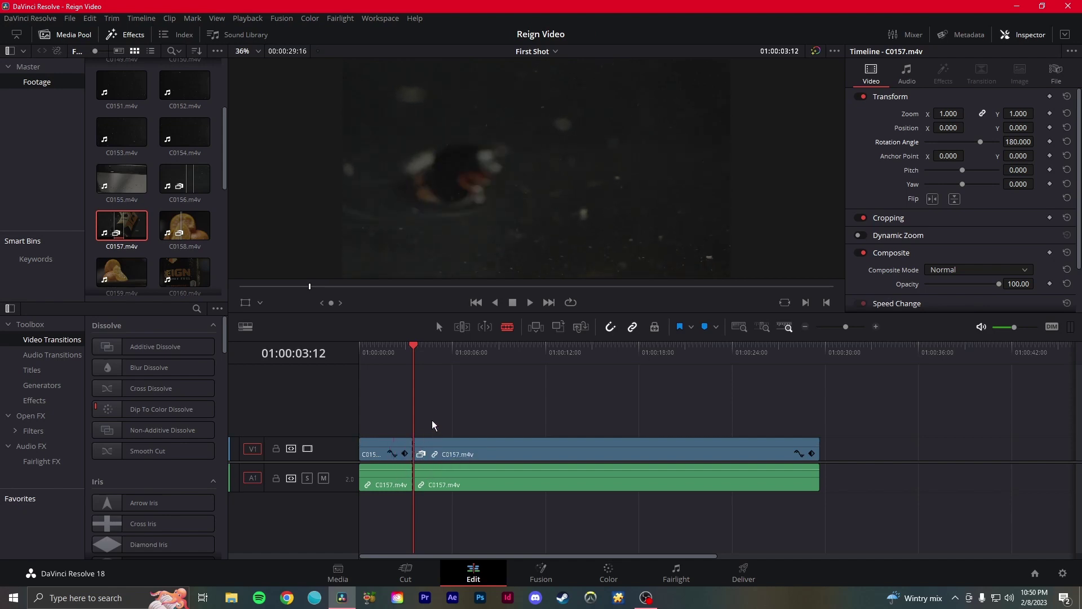
key("space")
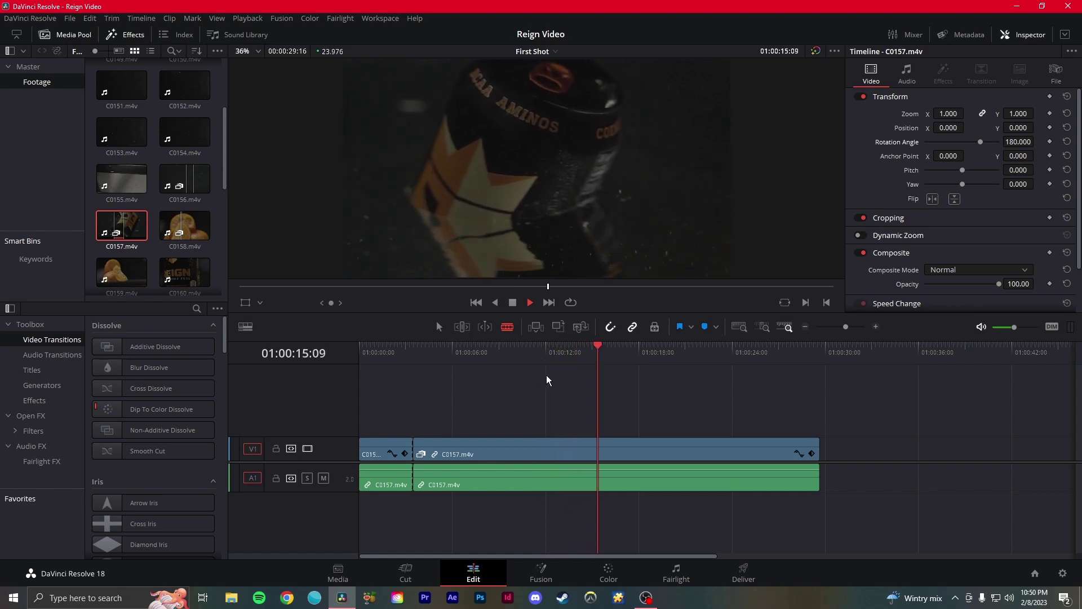
key("space")
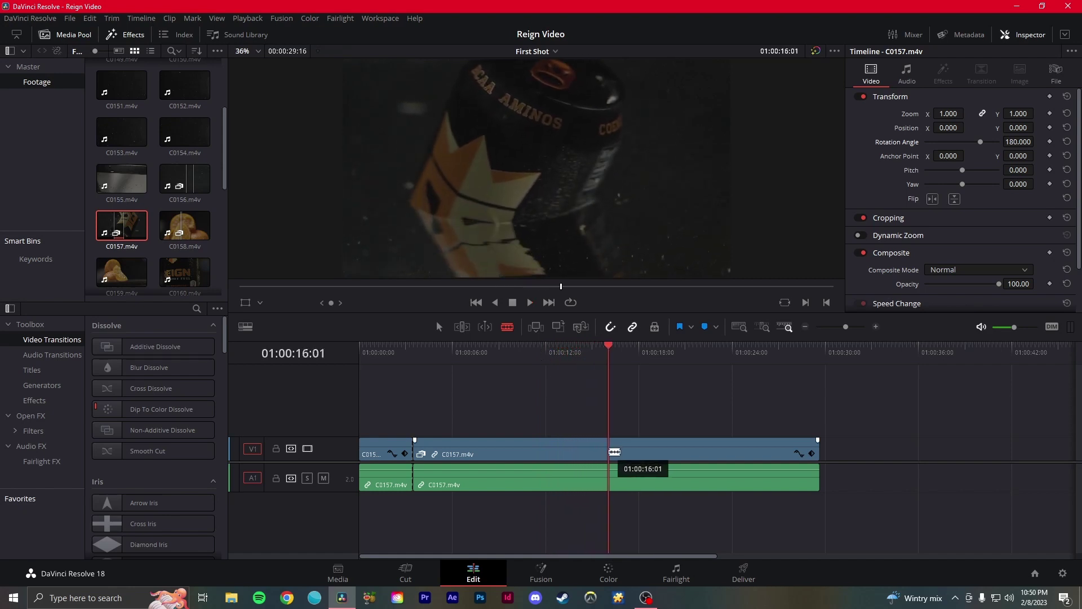
Step: Split C0157 again at 01:00:16:01 and cut the trailing piece away
left_click(614, 452)
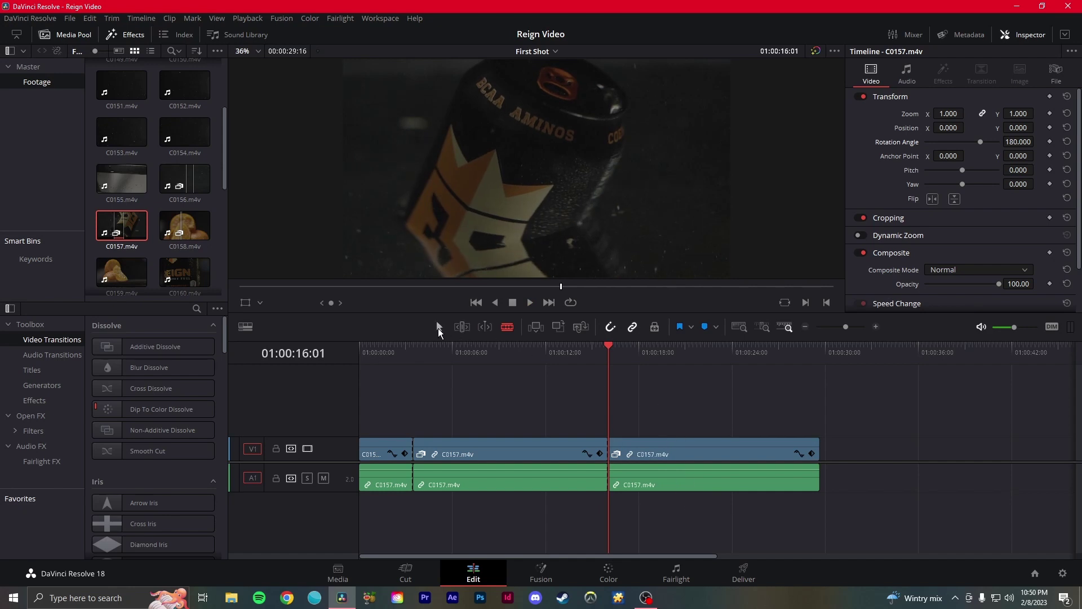
left_click(439, 327)
left_click_drag(683, 408, 675, 449)
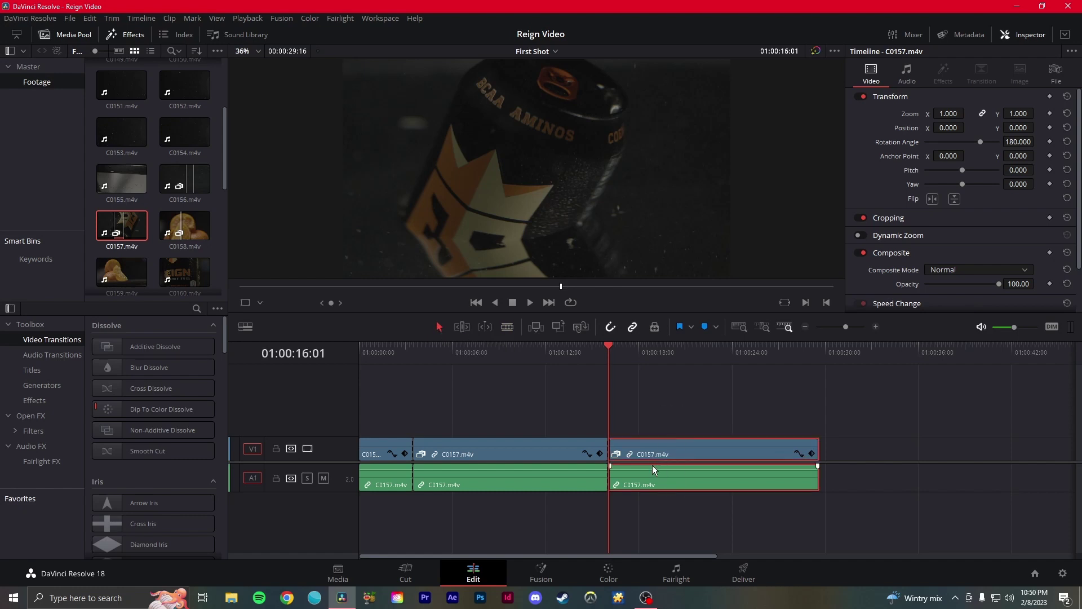
right_click(658, 451)
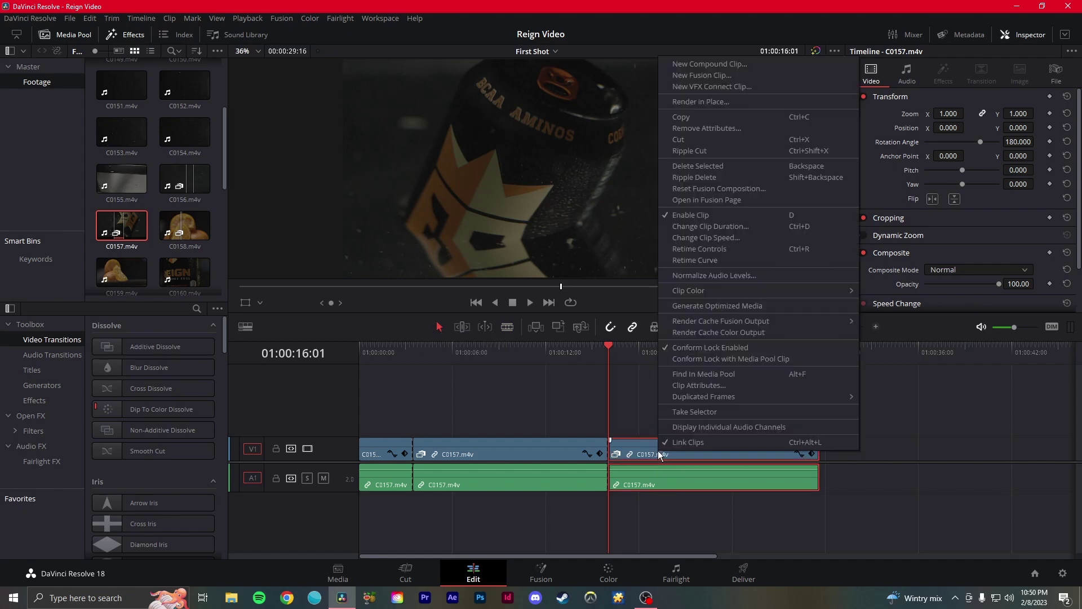
left_click(695, 141)
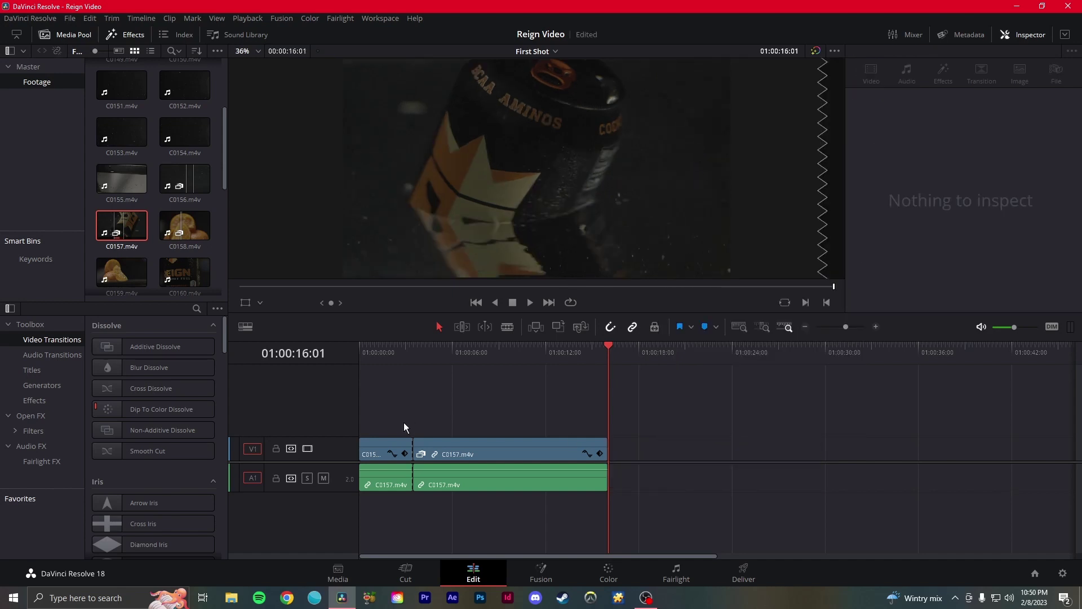
Step: Ripple delete the short opening clip and play the timeline from the start
left_click(384, 479)
right_click(387, 448)
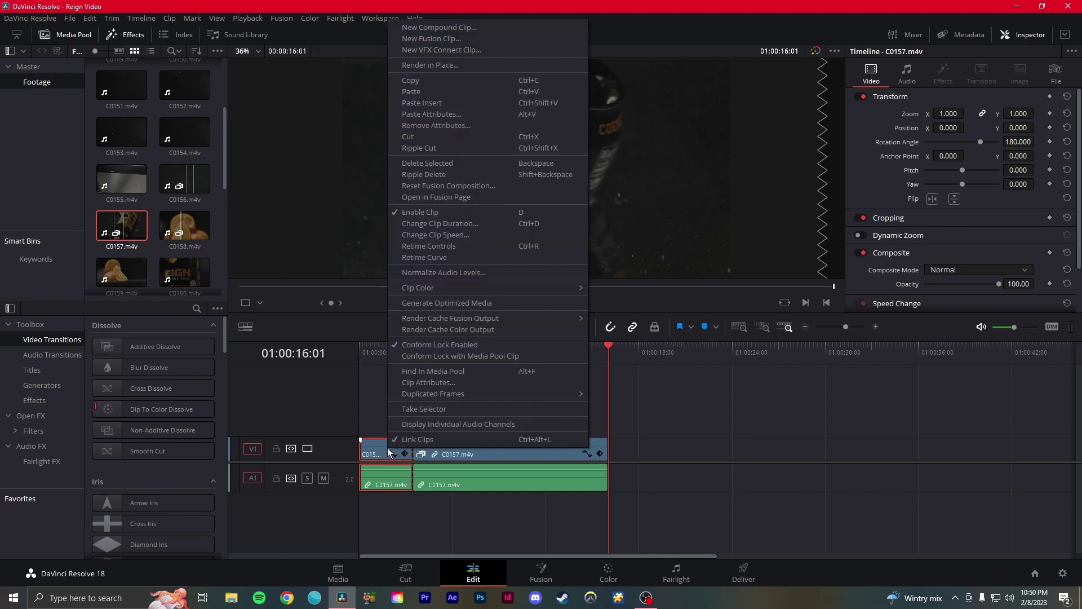
left_click(448, 175)
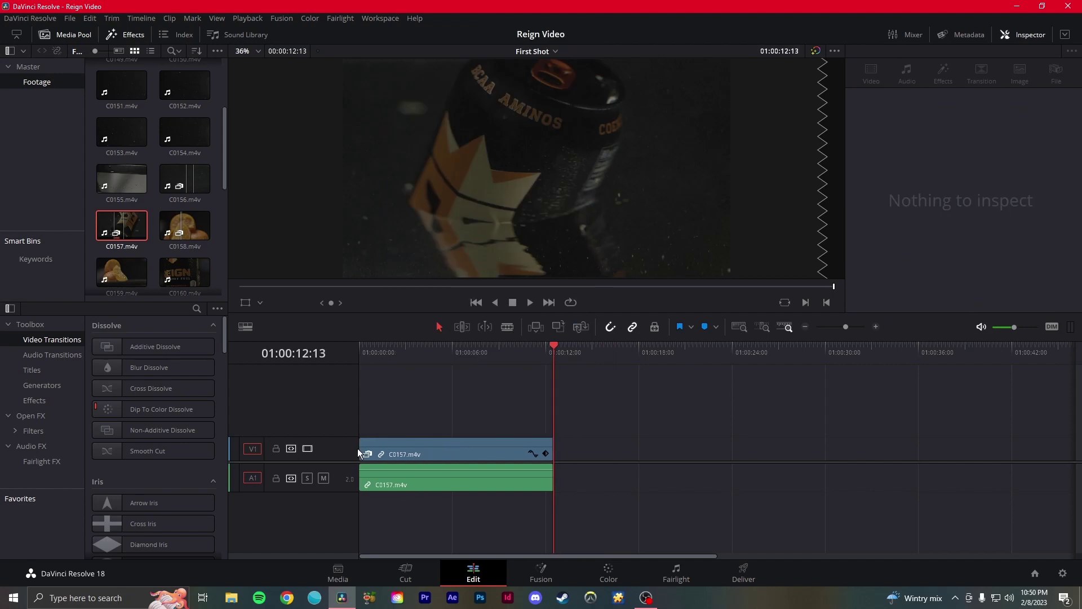
left_click_drag(376, 345, 343, 350)
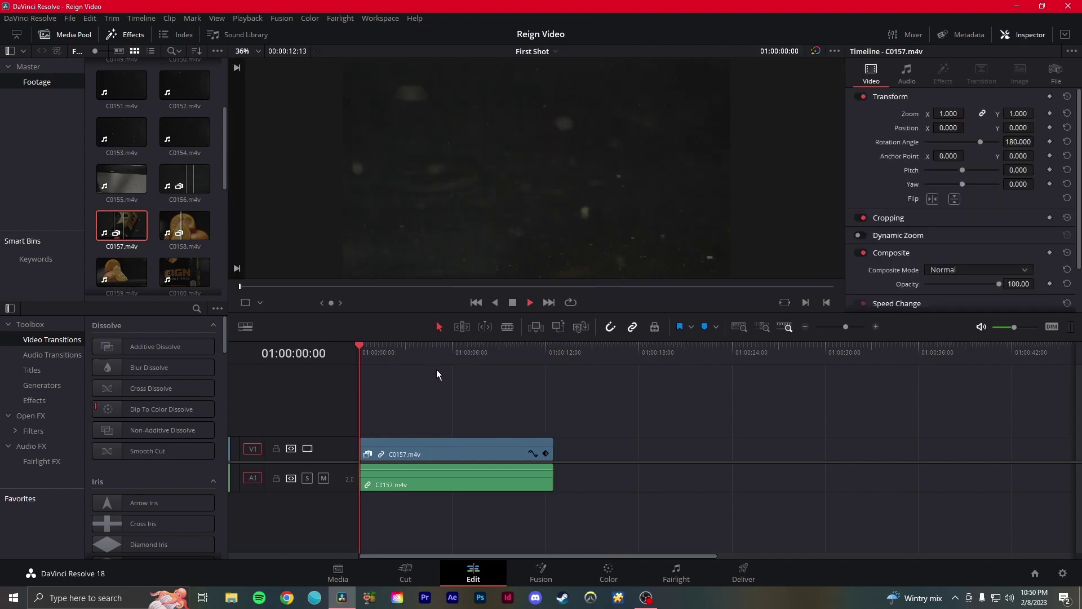
key("space")
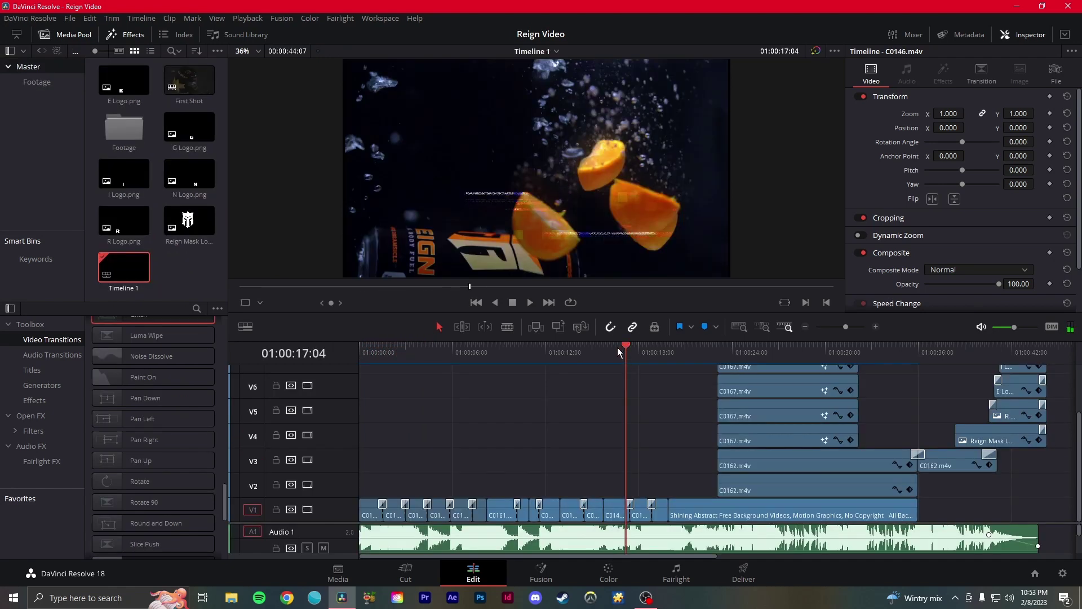
Step: Start a new timeline from the Media Pool and name it 'Second Shot'
right_click(178, 272)
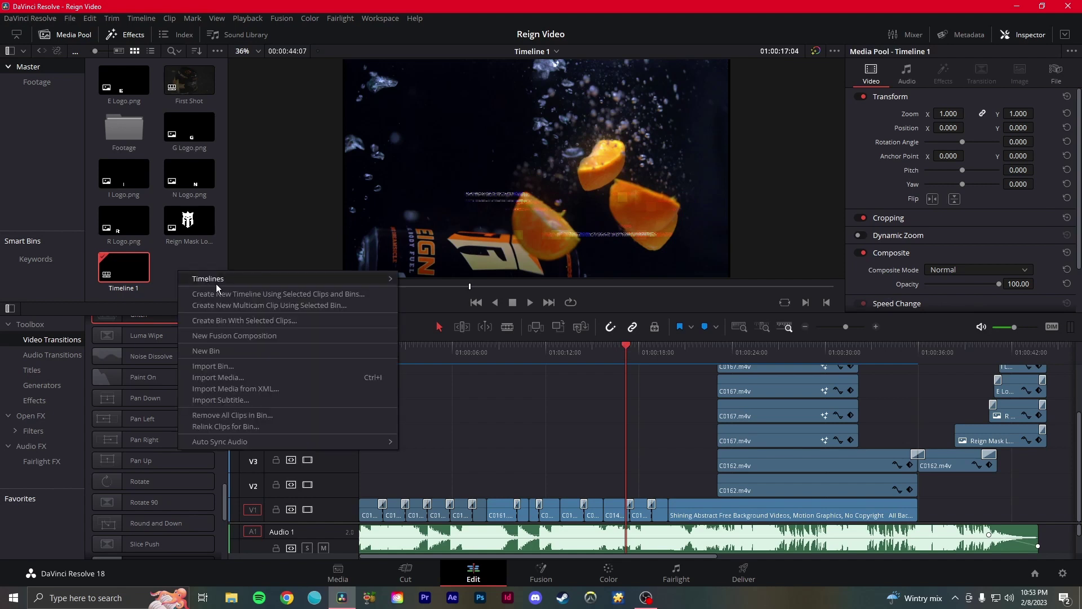
mouse_move(216, 283)
left_click(448, 279)
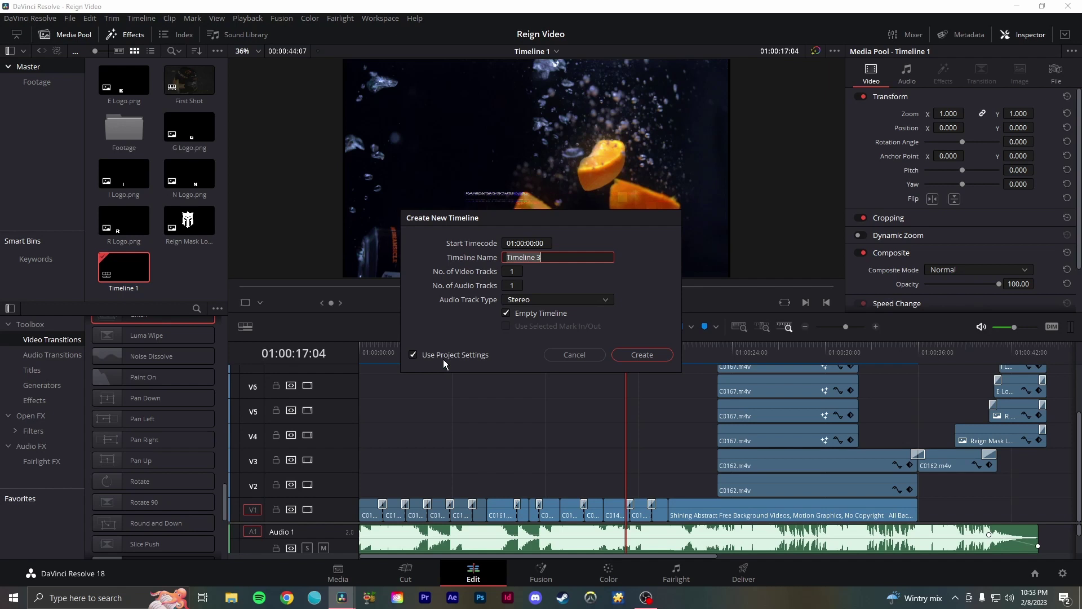
type("Second Shot")
Step: Create the Second Shot timeline and append a marked range of C0146 with F9
left_click(642, 356)
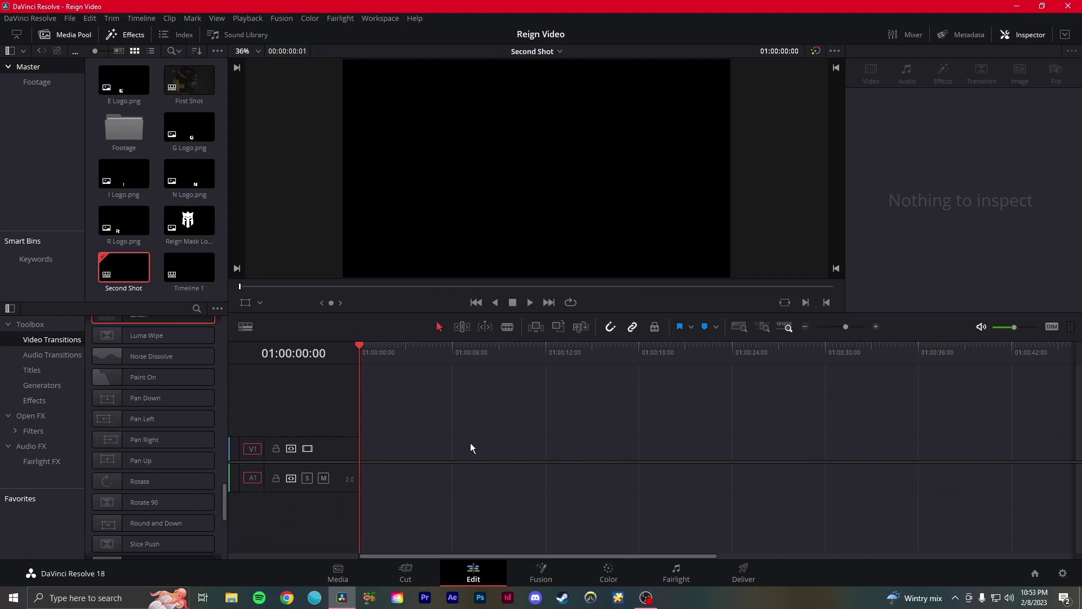
double_click(124, 124)
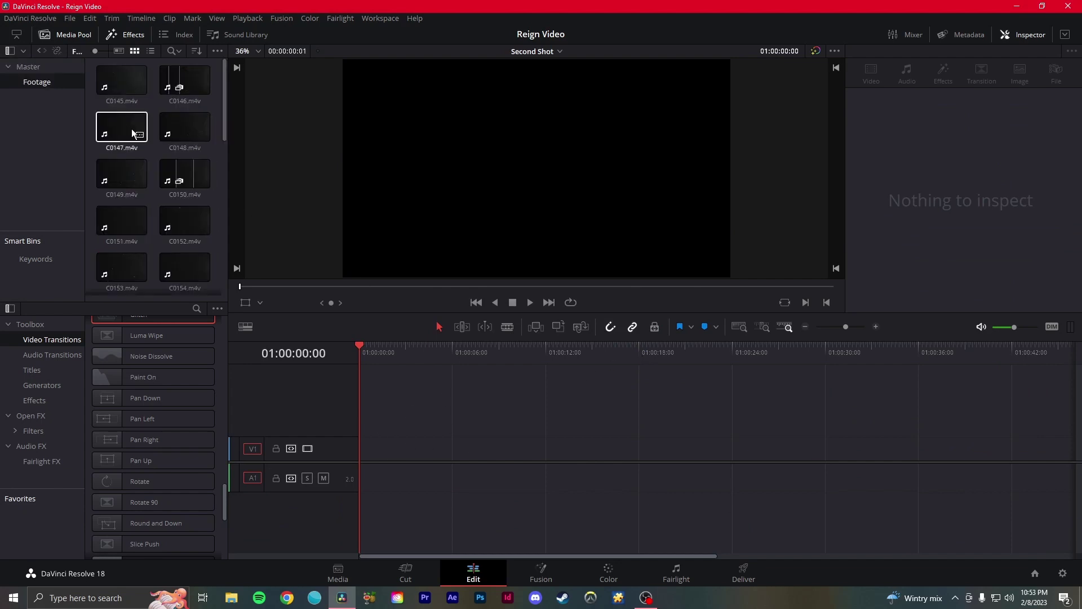
left_click(186, 85)
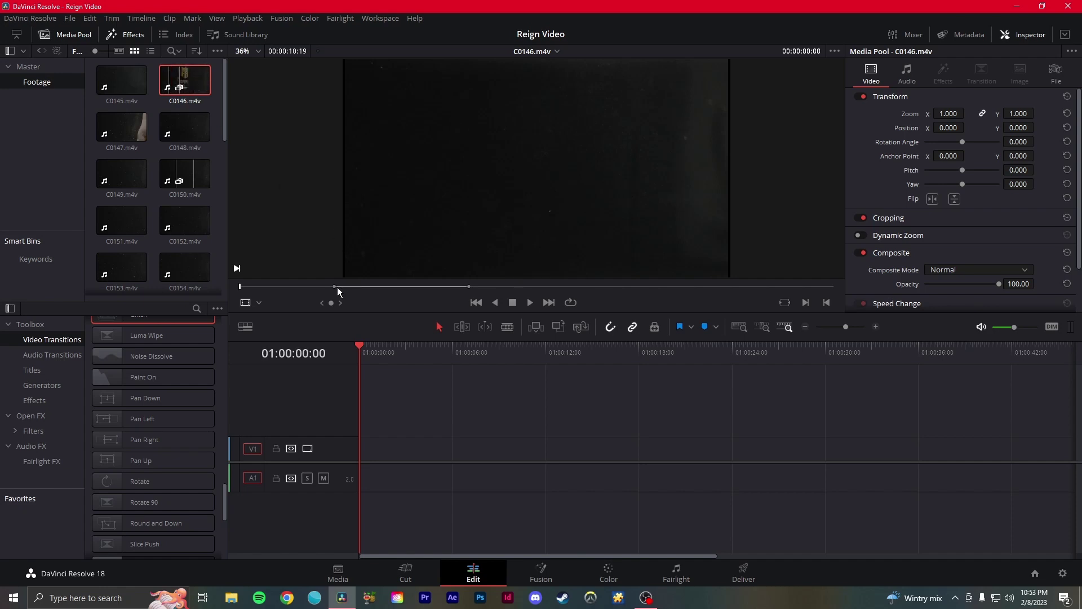
left_click_drag(336, 288, 384, 289)
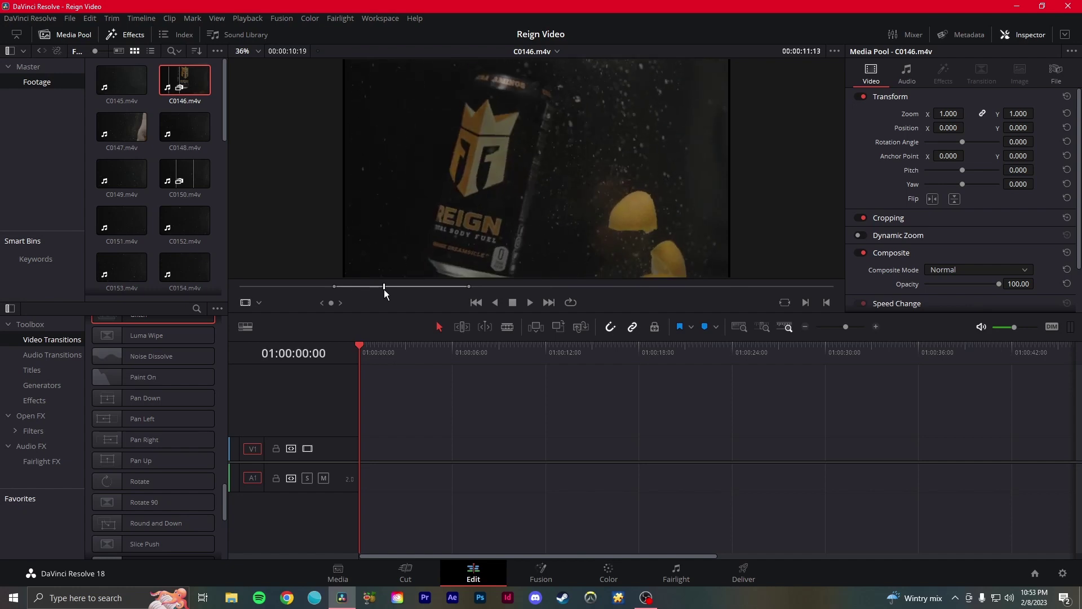
key("F9")
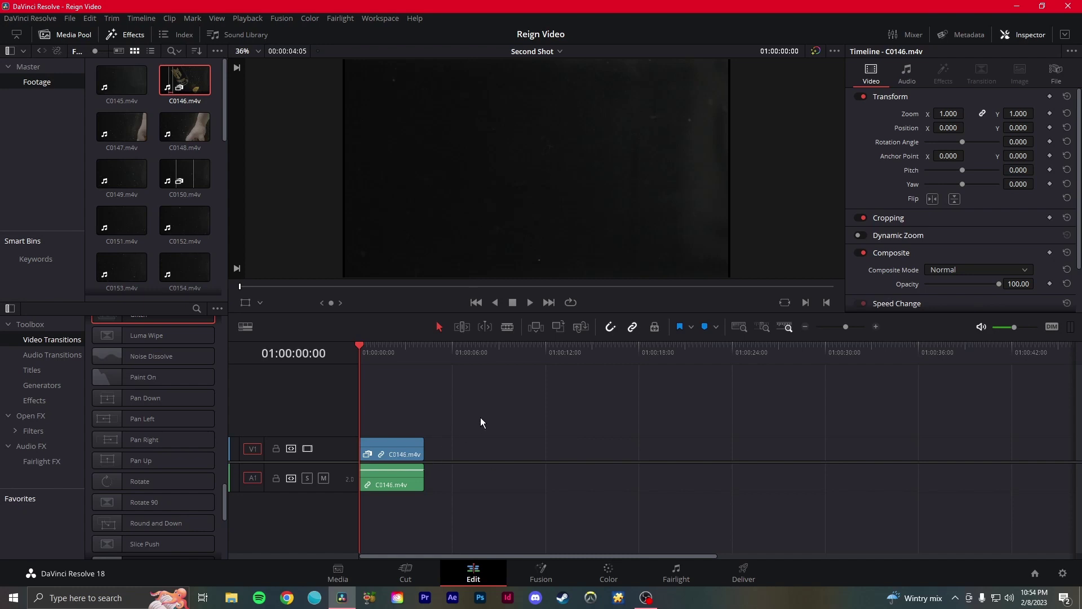
double_click(184, 79)
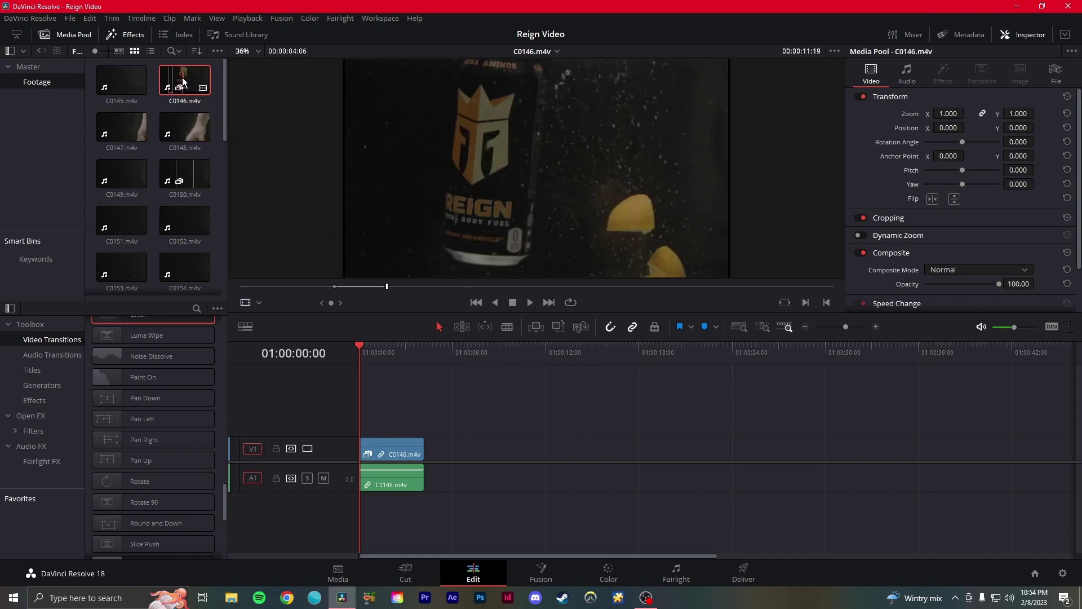
left_click(314, 287)
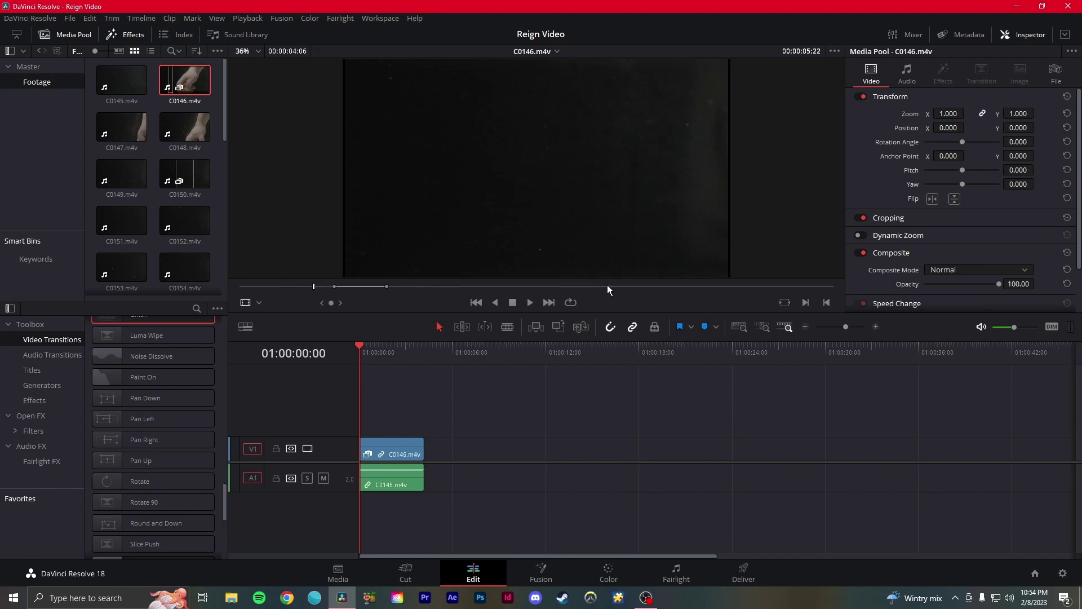
left_click_drag(293, 286, 336, 290)
left_click_drag(336, 290, 387, 283)
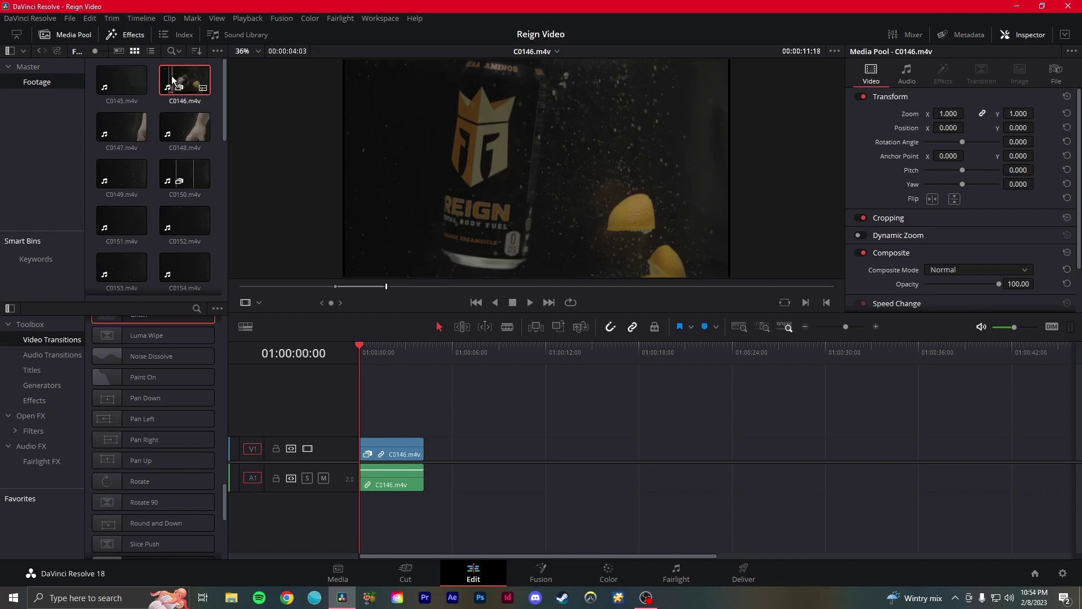
left_click_drag(173, 81, 467, 459)
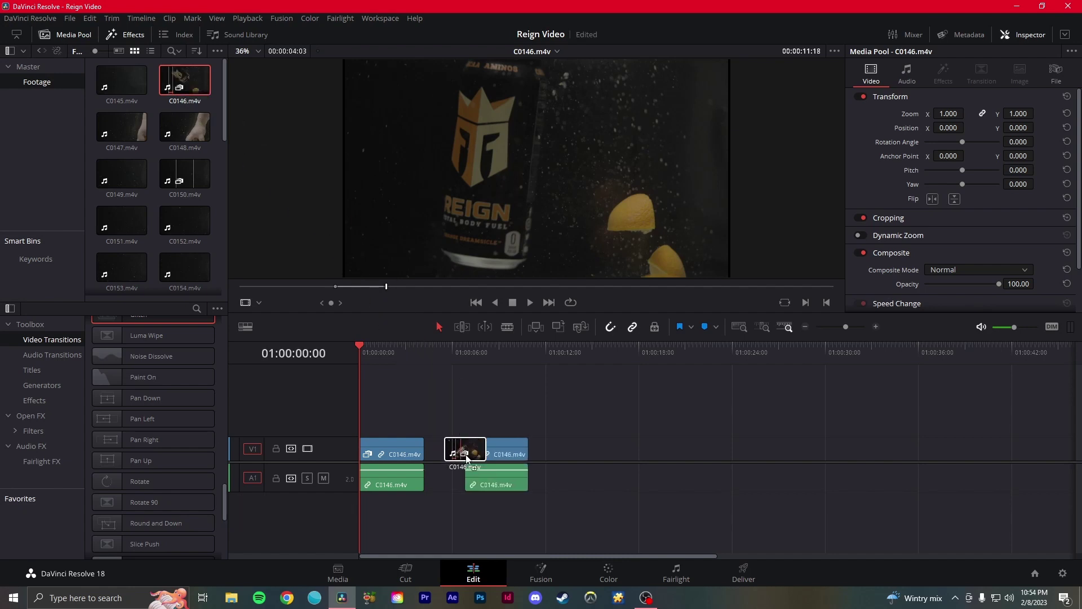
key("ctrl+z")
left_click_drag(363, 344, 393, 343)
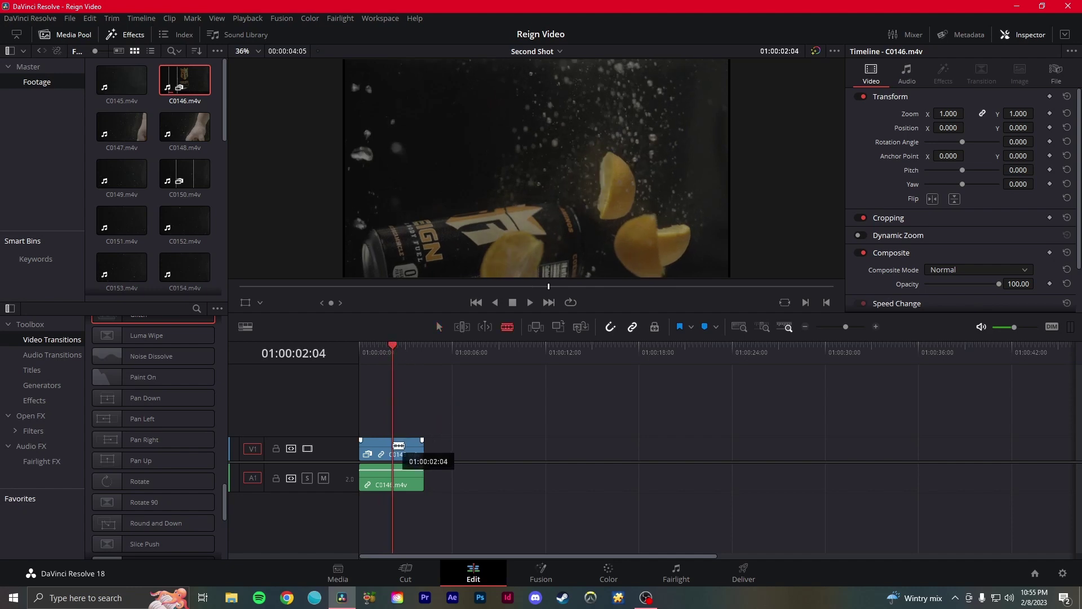
Step: Blade C0146 at 01:00:02:04 and drop a Camera Shake transition on the cut
key("ctrl+b")
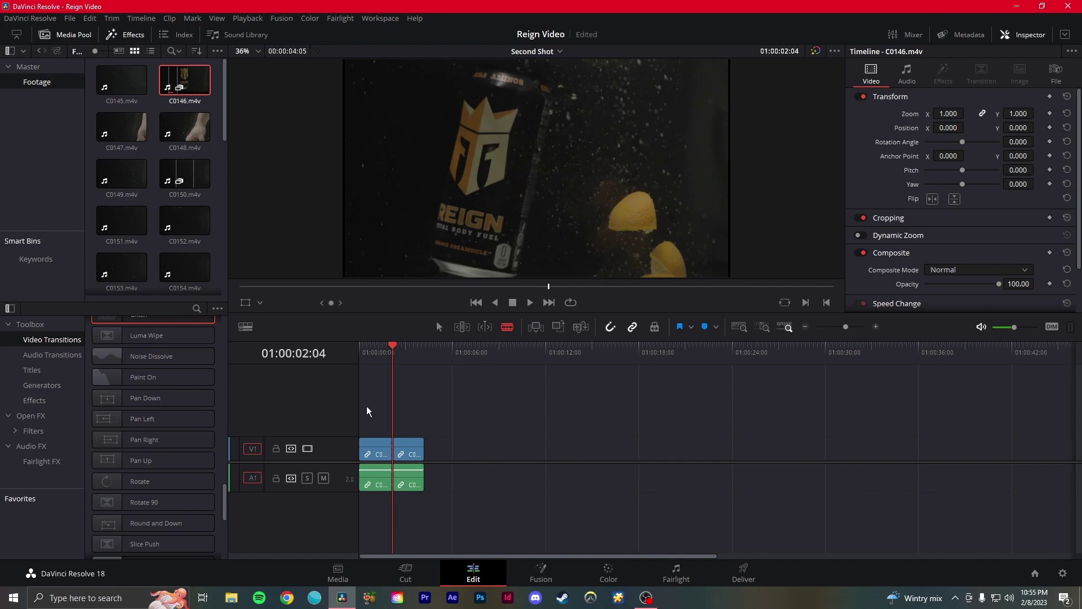
scroll(221, 393, "up", 3)
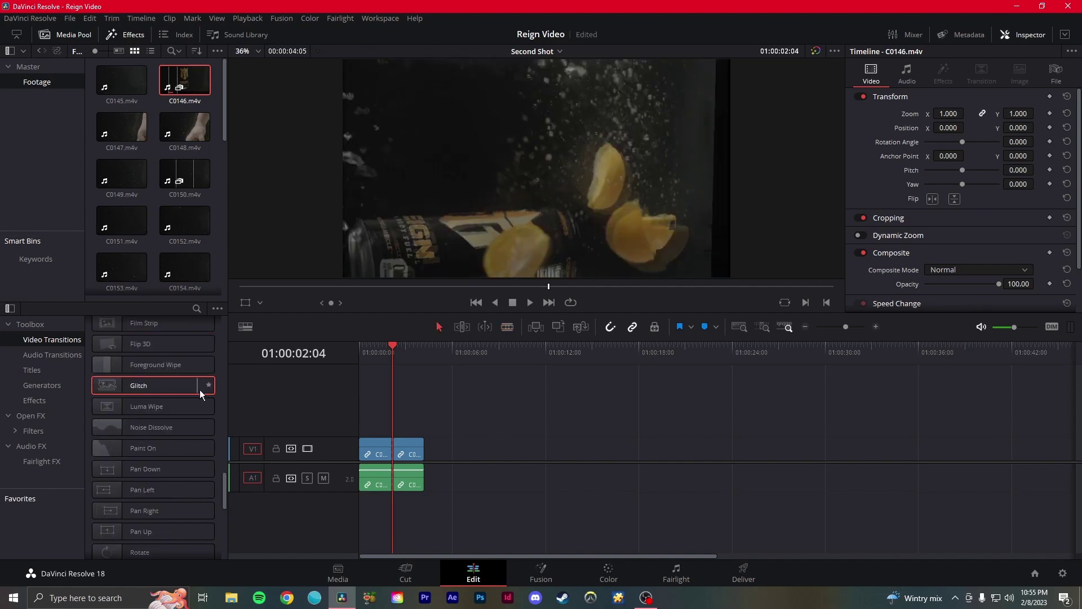
scroll(220, 391, "up", 3)
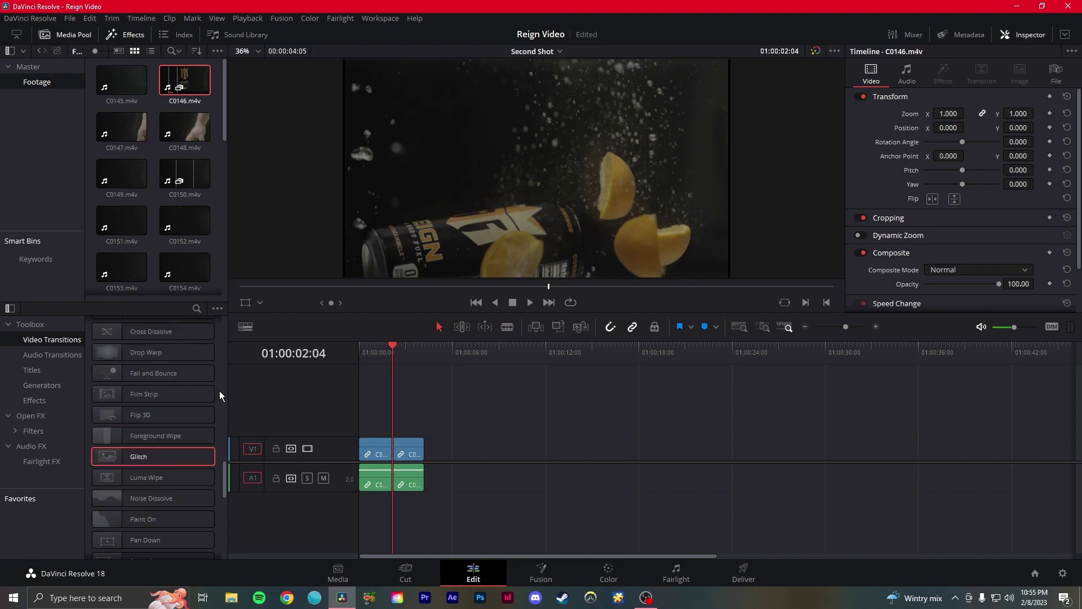
scroll(218, 391, "up", 5)
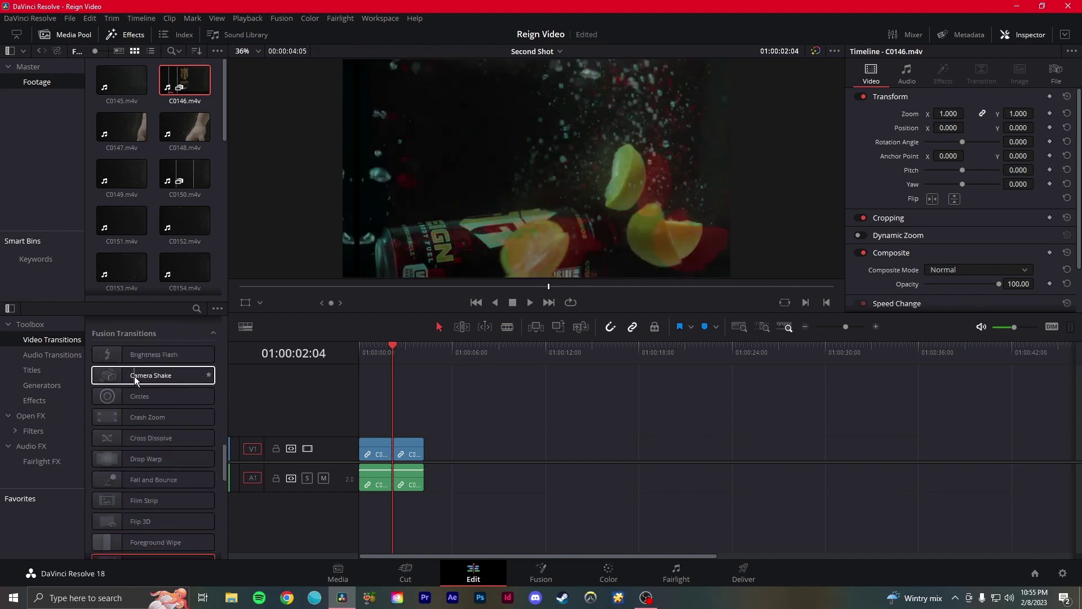
left_click_drag(133, 376, 394, 450)
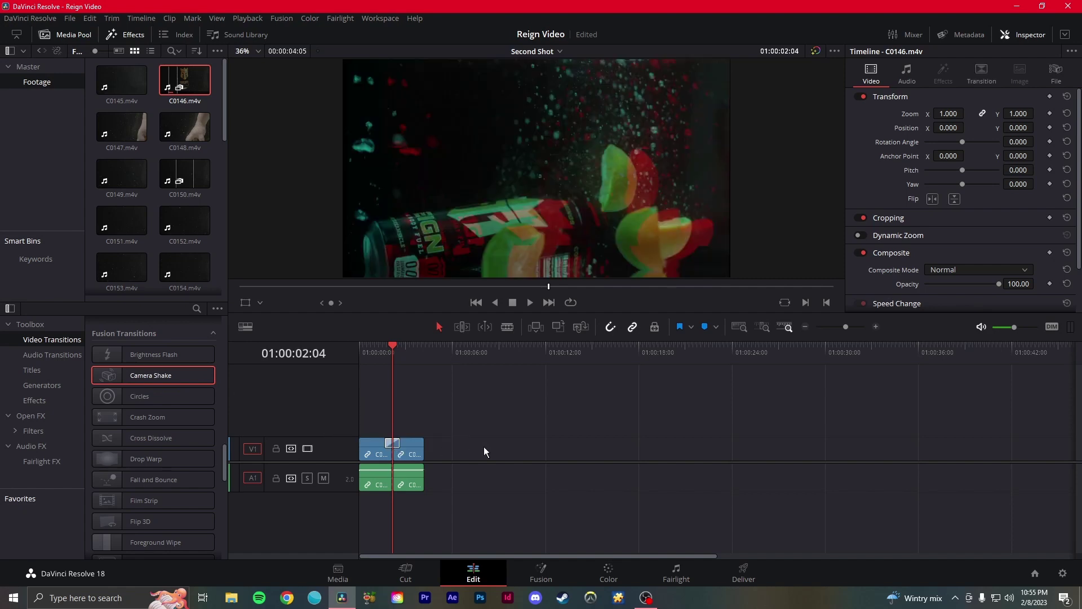
Step: Play back the Camera Shake transition and select it to view its Inspector settings
left_click(387, 346)
key("space")
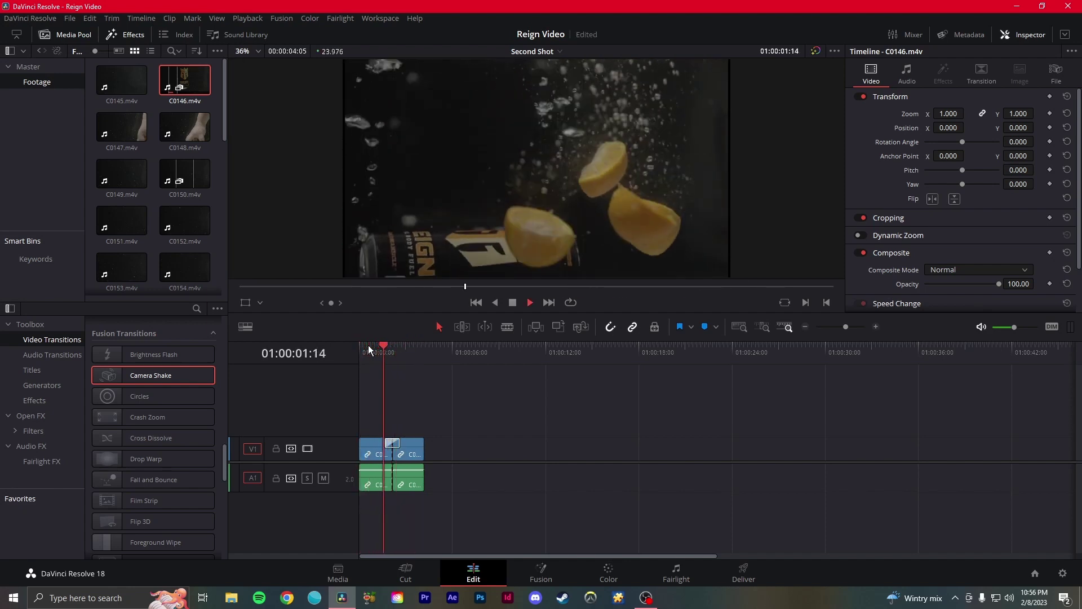
left_click(392, 443)
scroll(611, 401, "up", 5)
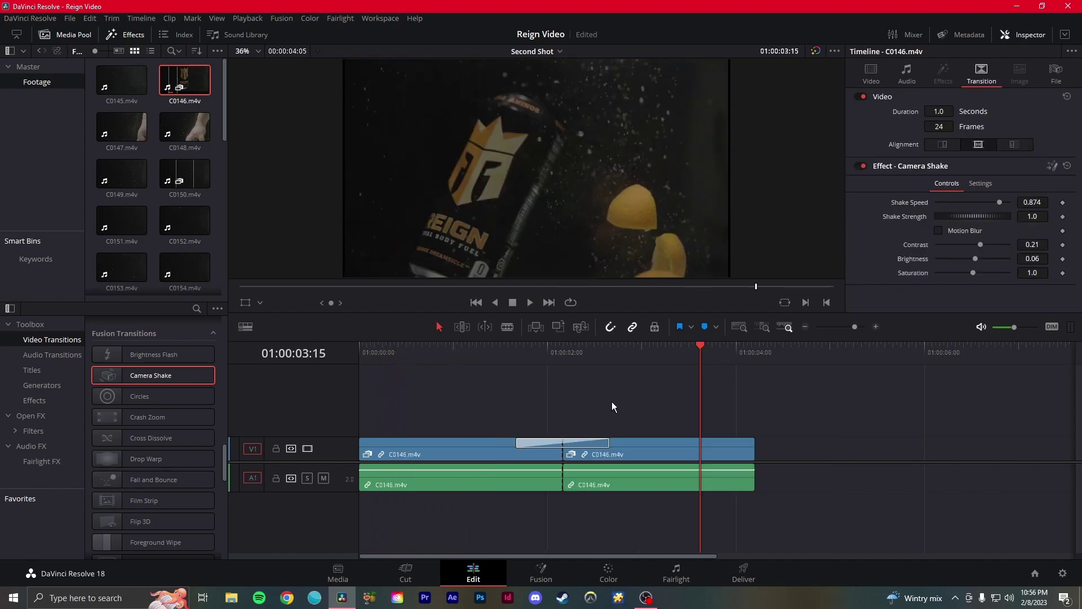
left_click(494, 343)
key("space")
Step: Reopen Timeline 1, scrub to about 01:00:26 and select the V3 C0162 clip
left_click(24, 69)
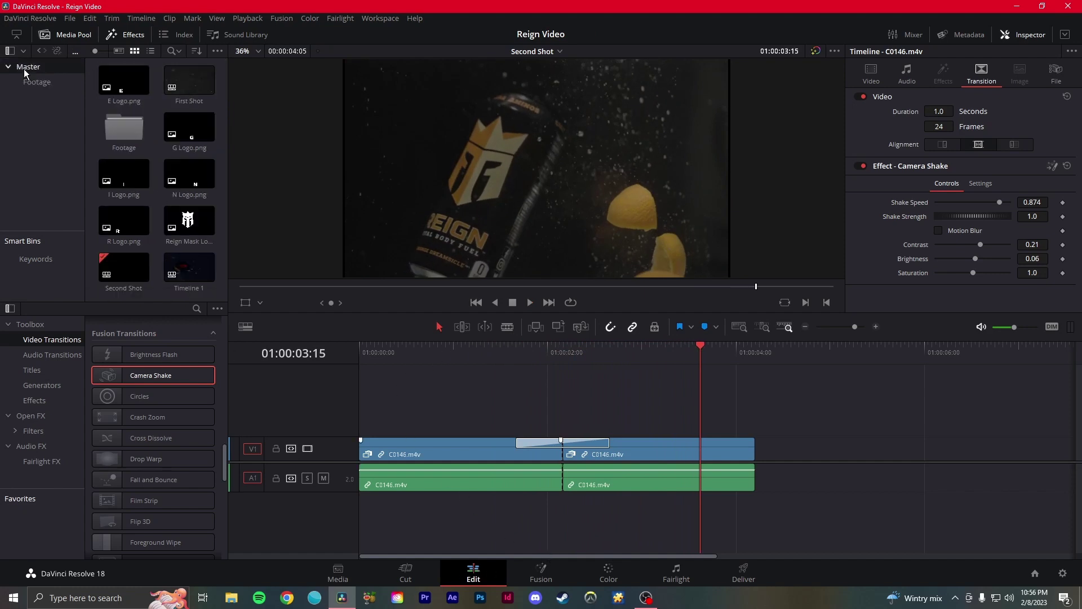
double_click(128, 123)
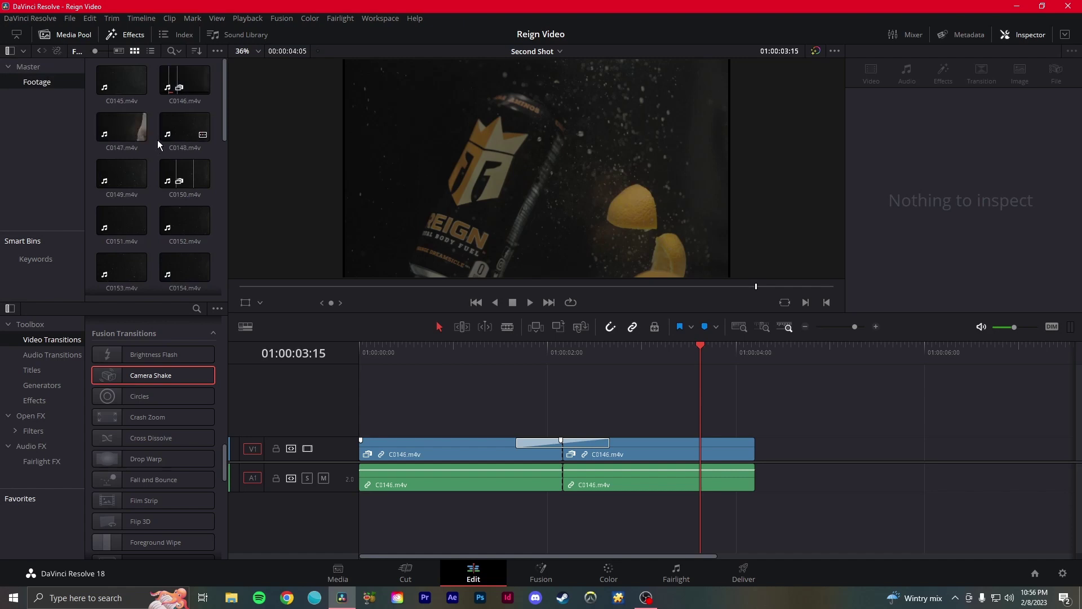
left_click(25, 68)
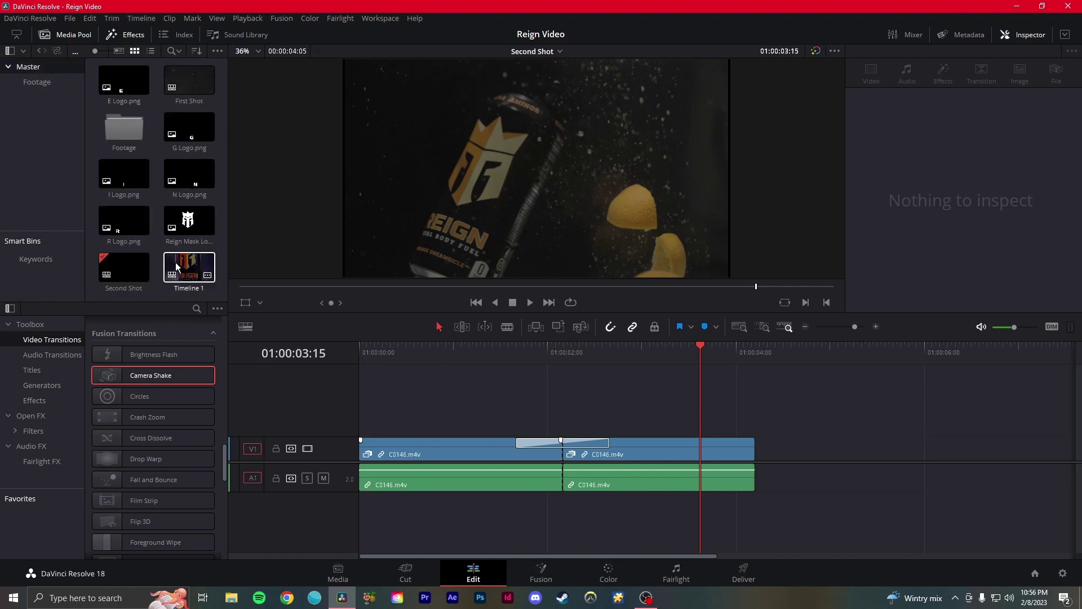
double_click(175, 262)
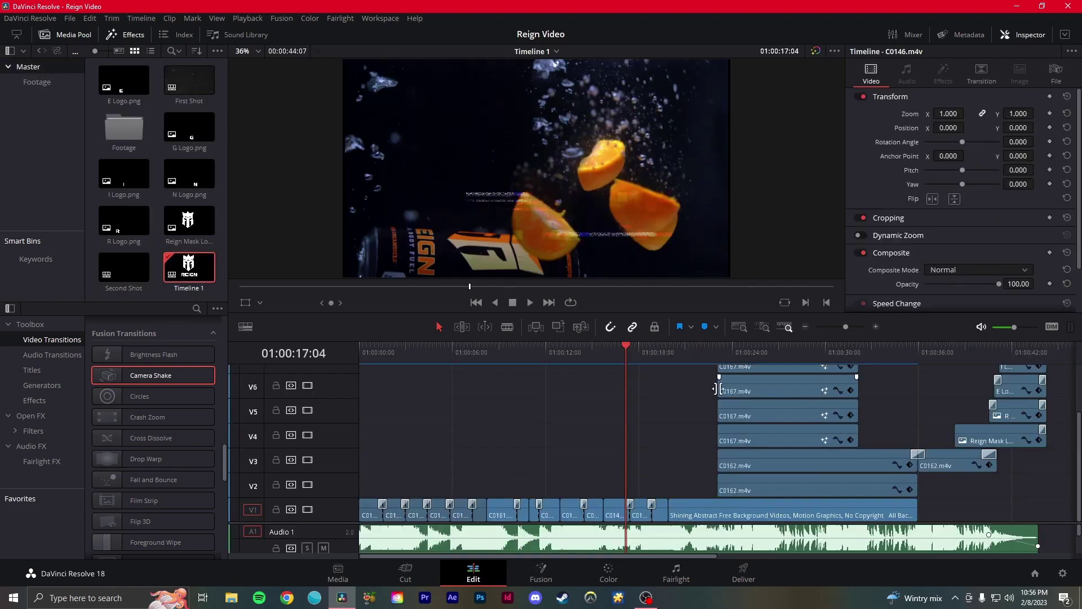
left_click_drag(685, 354, 767, 357)
left_click(724, 465)
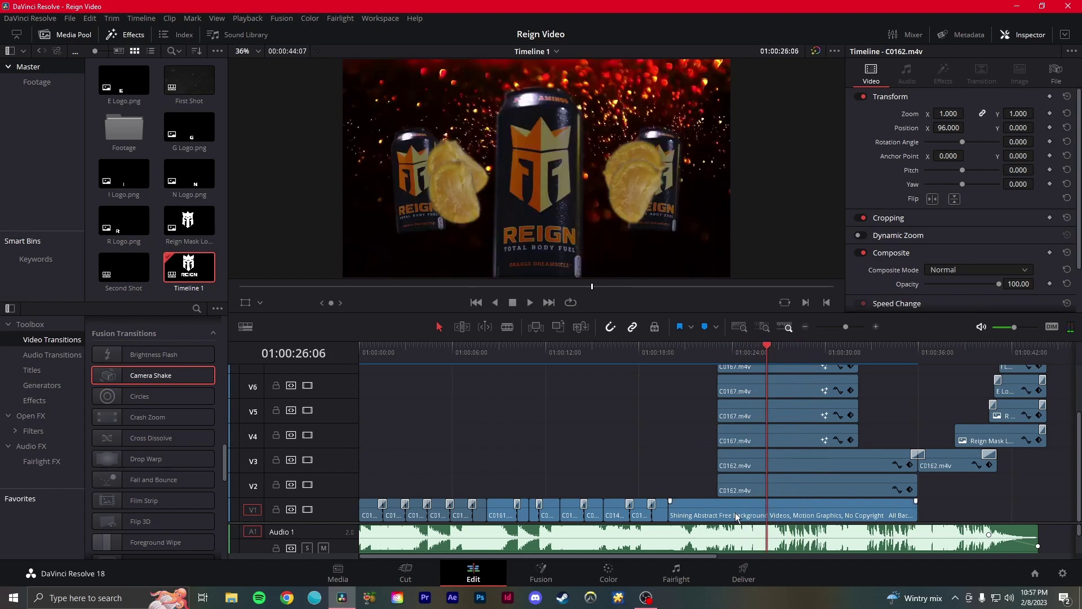
Step: Create a new timeline named 'Splitting of the cans'
right_click(154, 223)
mouse_move(190, 234)
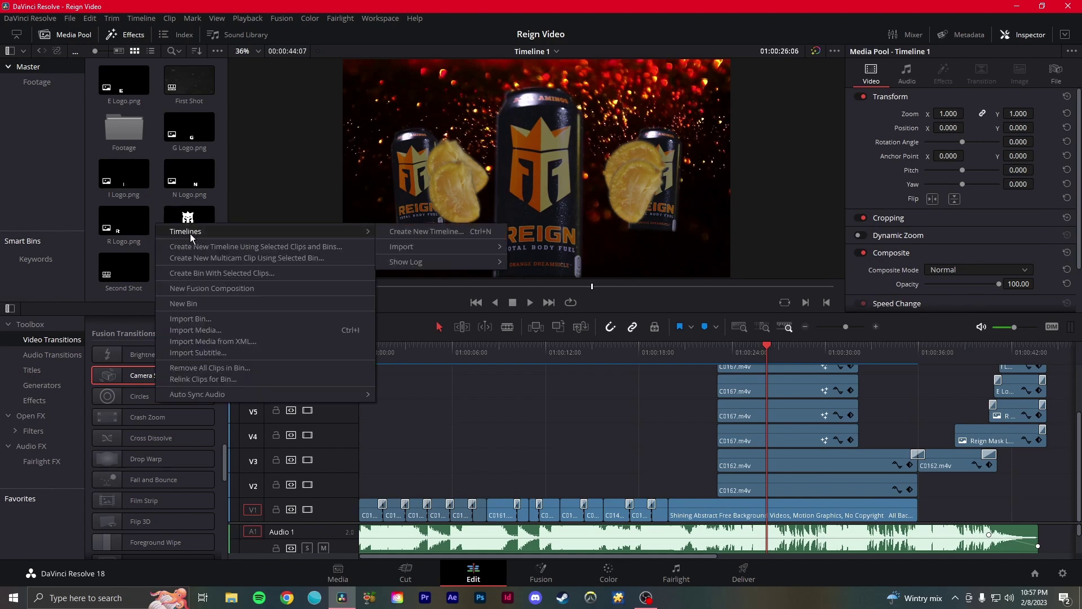
left_click(421, 235)
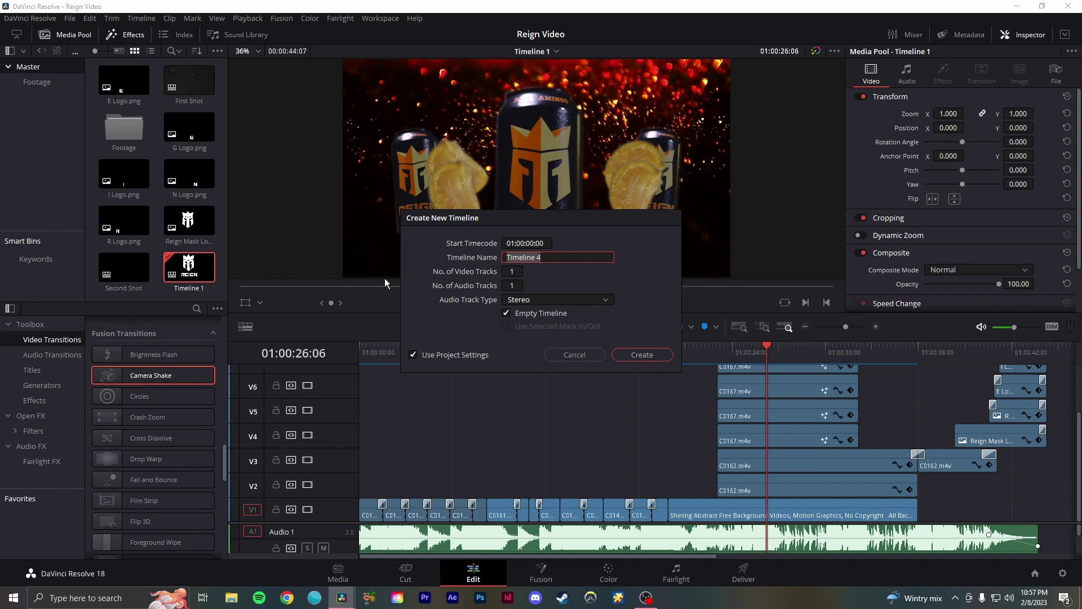
type("Splitting of the")
left_click(652, 353)
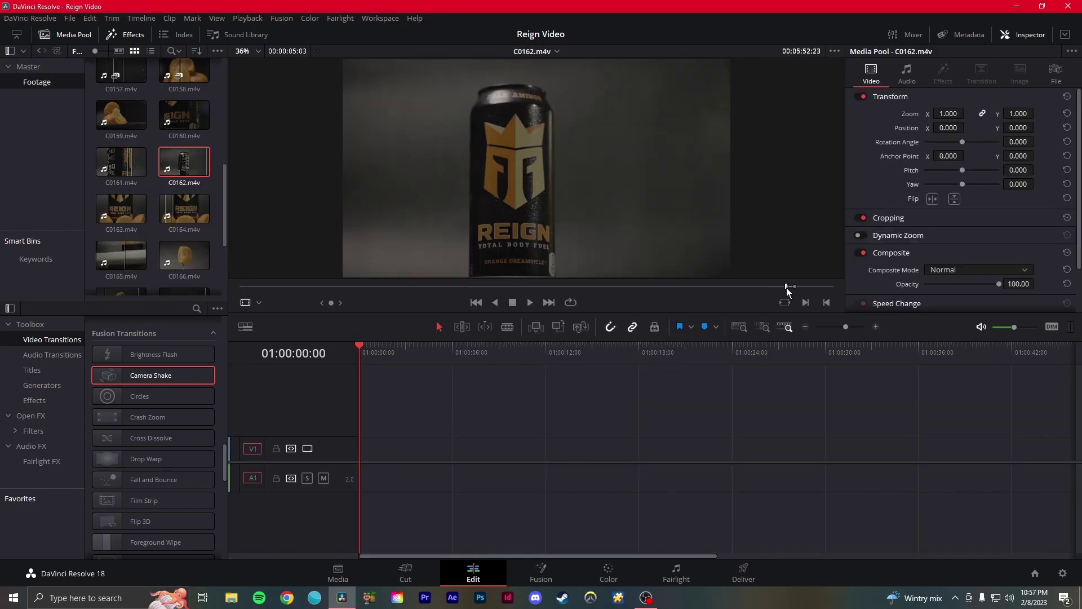
Step: Place C0162.m4v at the start of the new timeline and play it back
left_click_drag(787, 289, 788, 290)
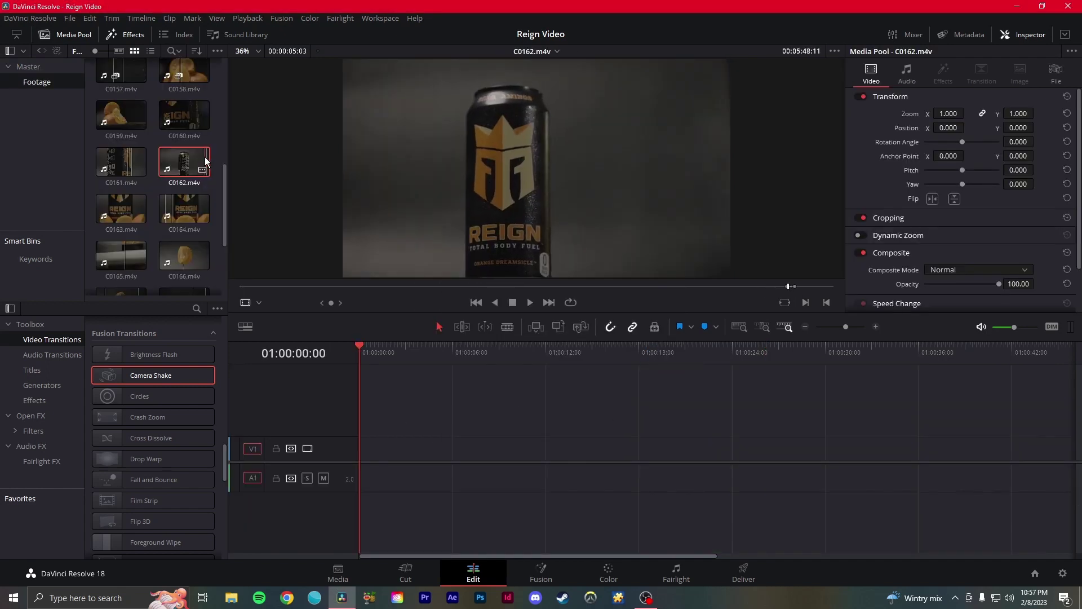
left_click_drag(207, 160, 364, 464)
key("space")
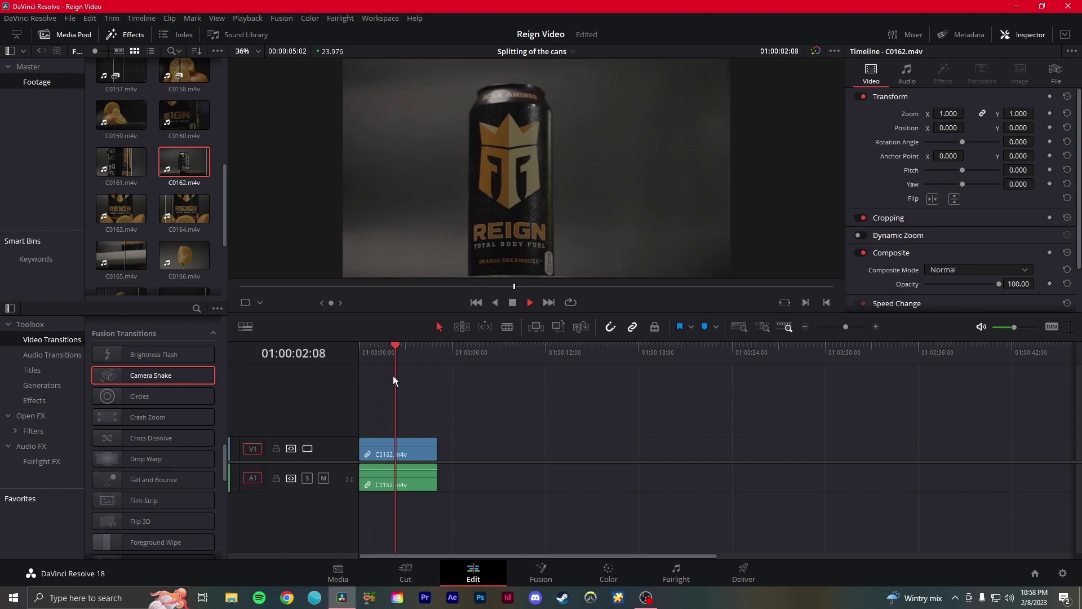
key("space")
key("Home")
left_click(607, 574)
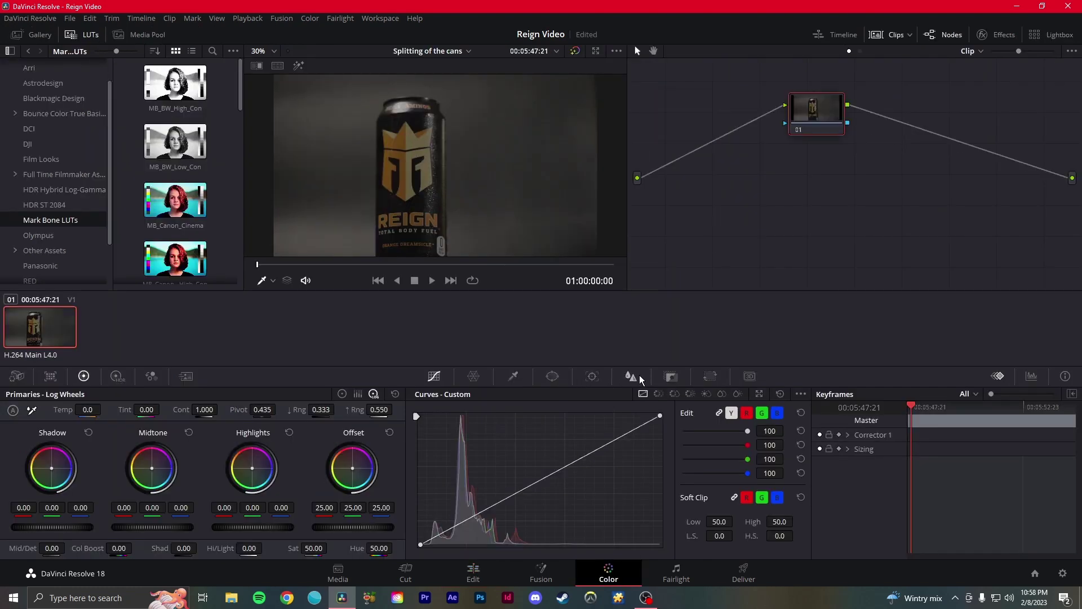
Step: Choose the Curve window from the Window palette on the Color page
left_click(594, 380)
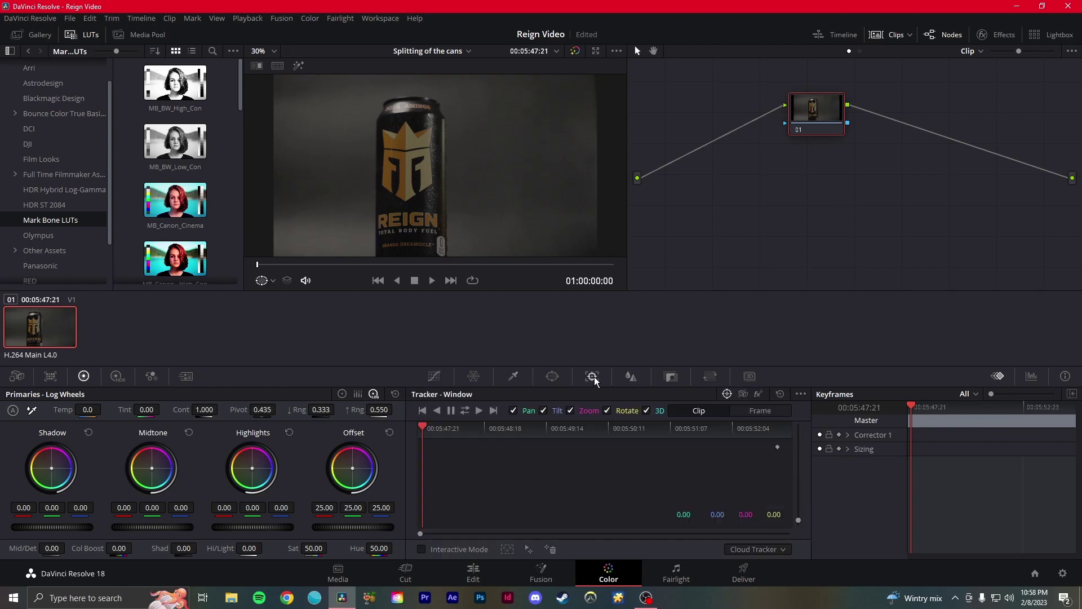
left_click(552, 379)
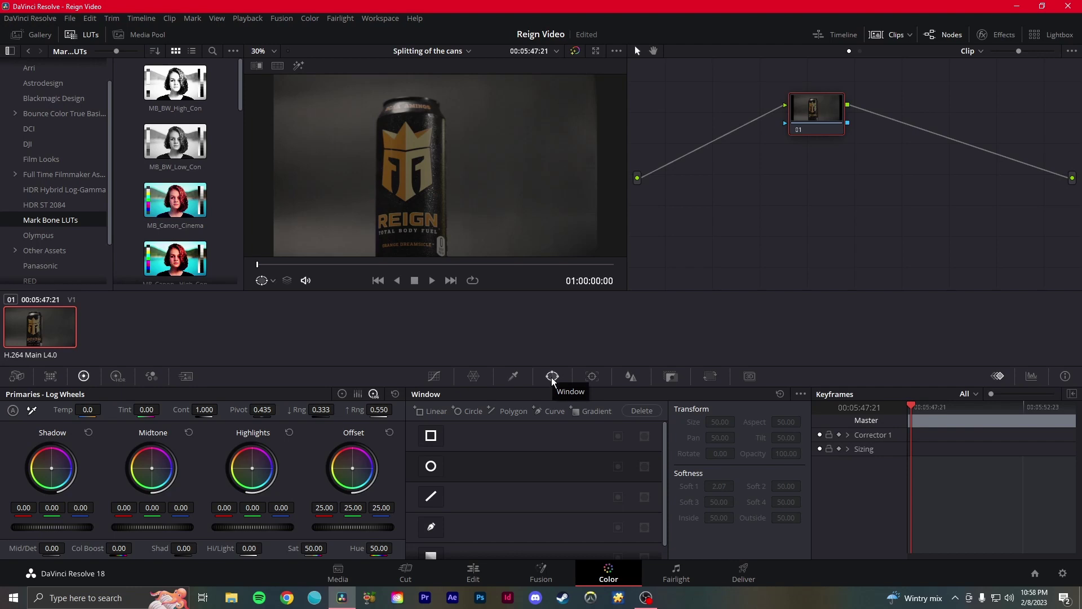
scroll(493, 459, "down", 1)
left_click(431, 514)
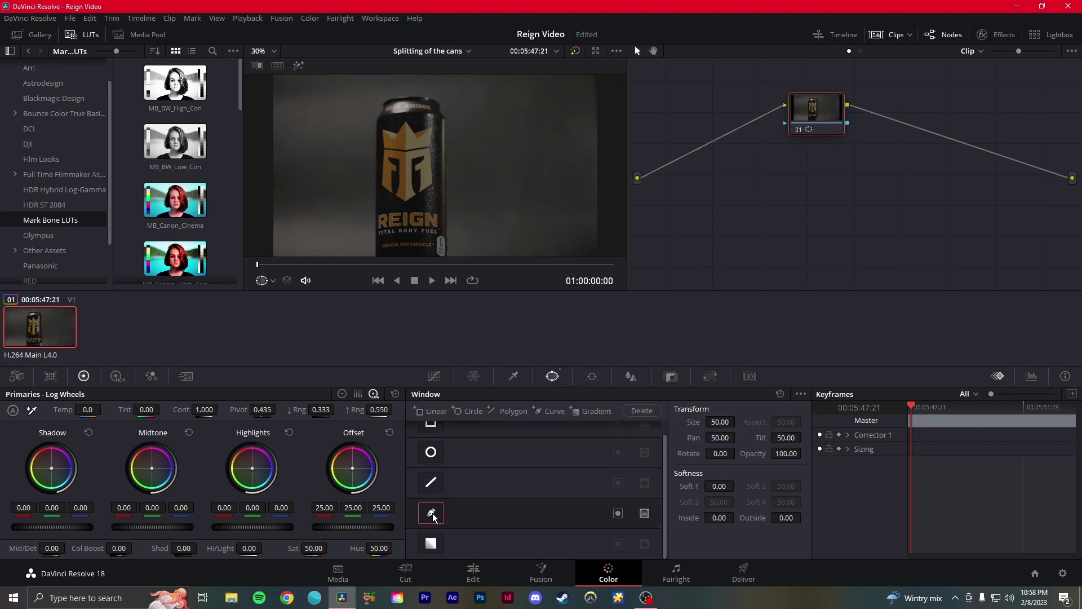
Step: Trace a closed curve mask around the Reign can, from its base up over the rim and back down
left_click(448, 256)
left_click(445, 119)
left_click(440, 104)
left_click(427, 98)
left_click(410, 98)
left_click(394, 98)
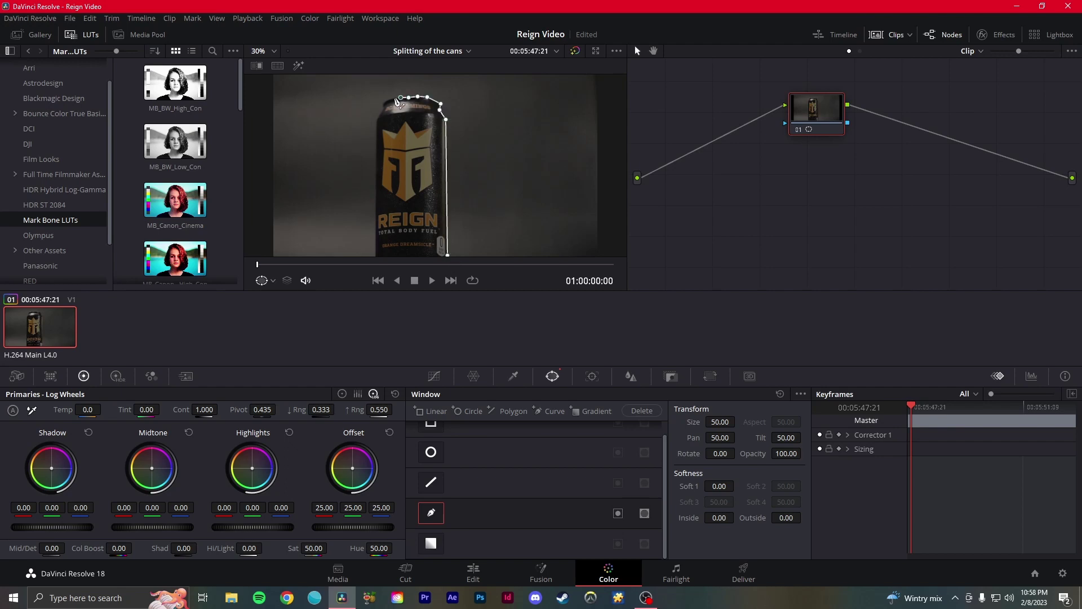
left_click(383, 107)
left_click(377, 116)
left_click(377, 256)
left_click(448, 256)
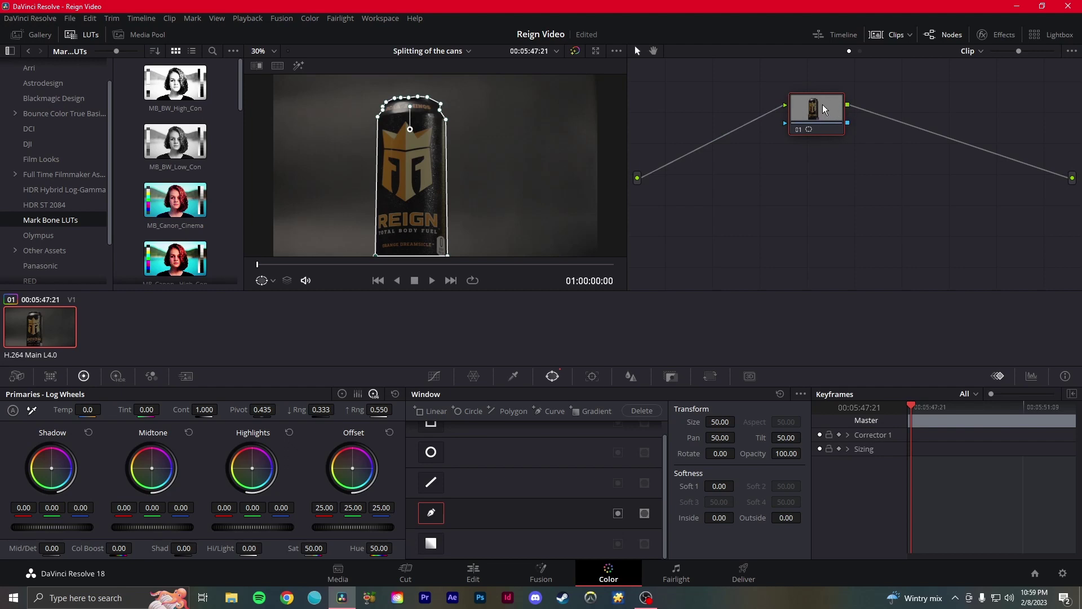
right_click(894, 179)
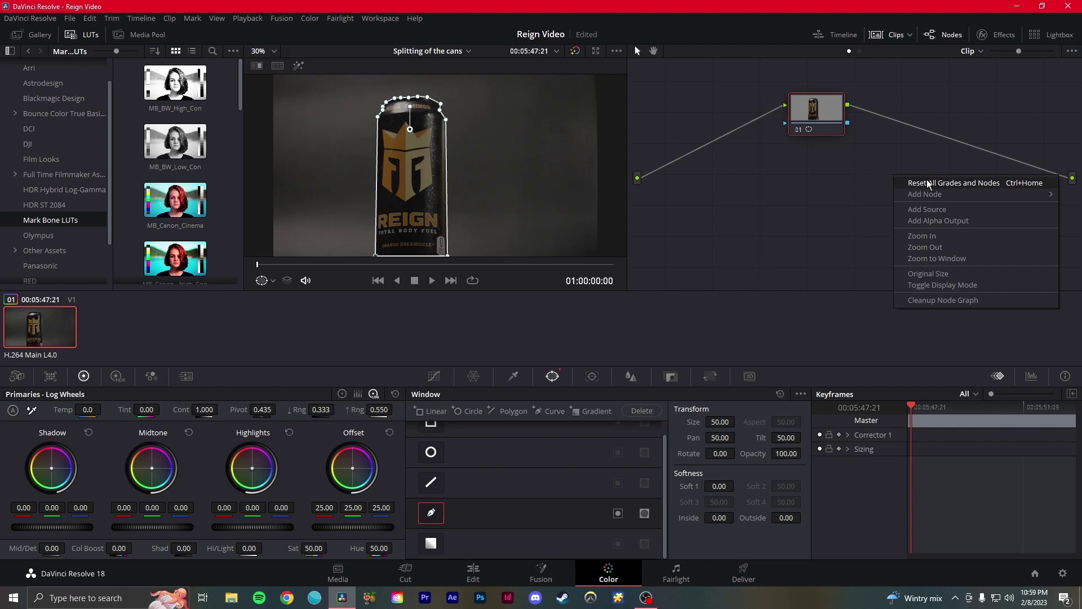
Step: Add an alpha output and wire the node's key output into it, leaving the can on black
left_click(944, 224)
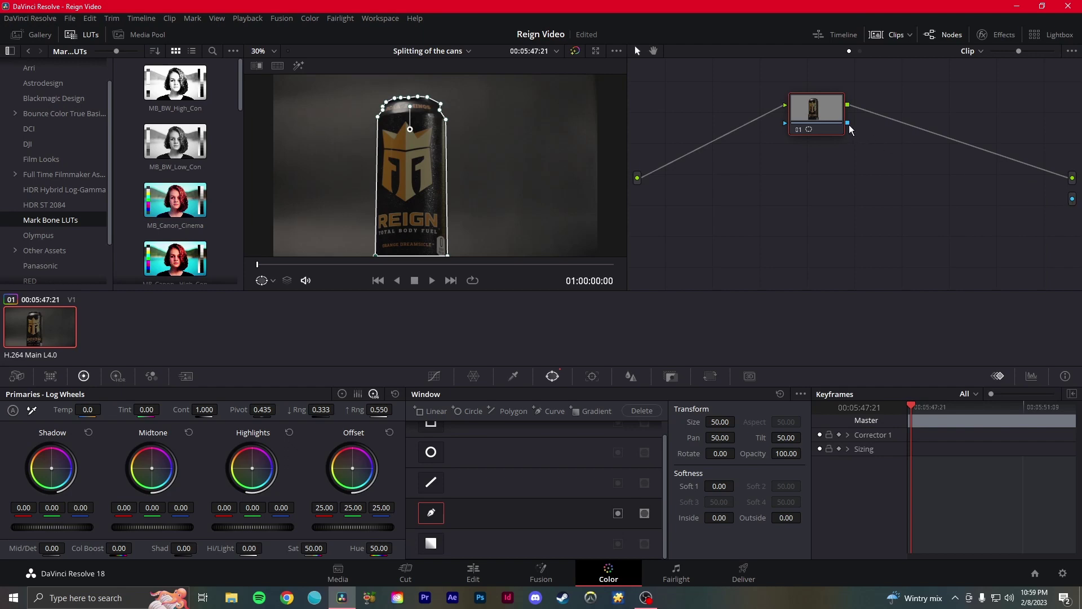
left_click_drag(847, 127, 1072, 202)
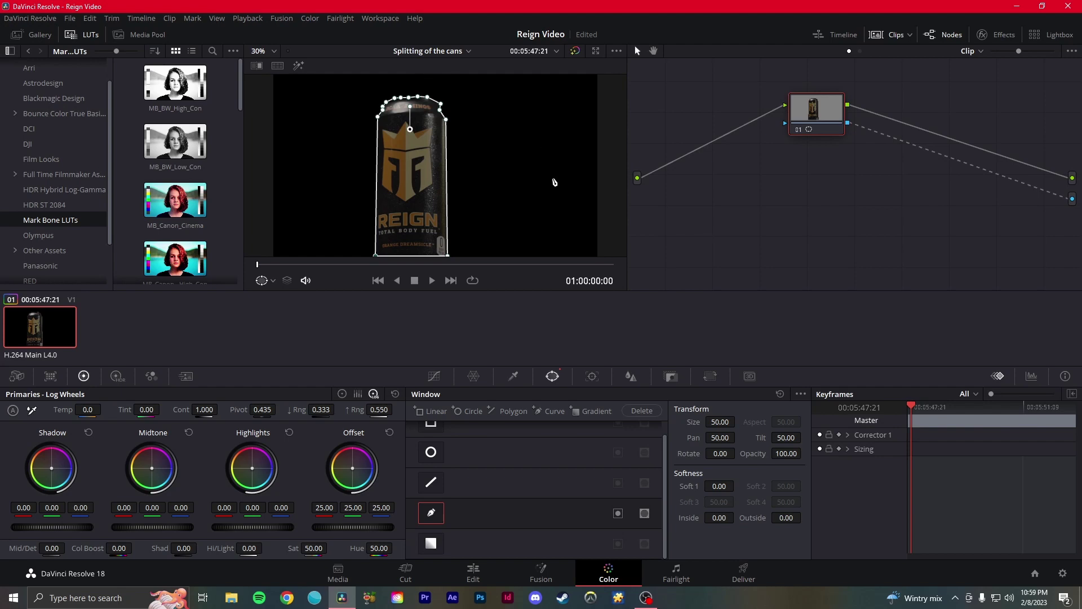
left_click(512, 376)
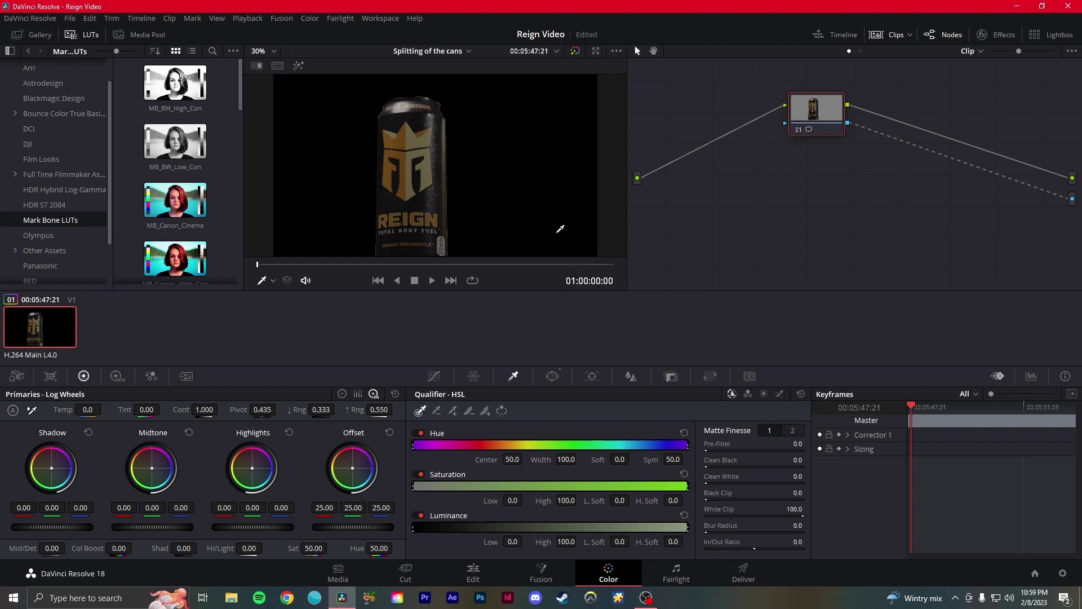
Step: Raise the can window's Soft 1 to 2.10, toggling the outline off to judge the edge
left_click(553, 376)
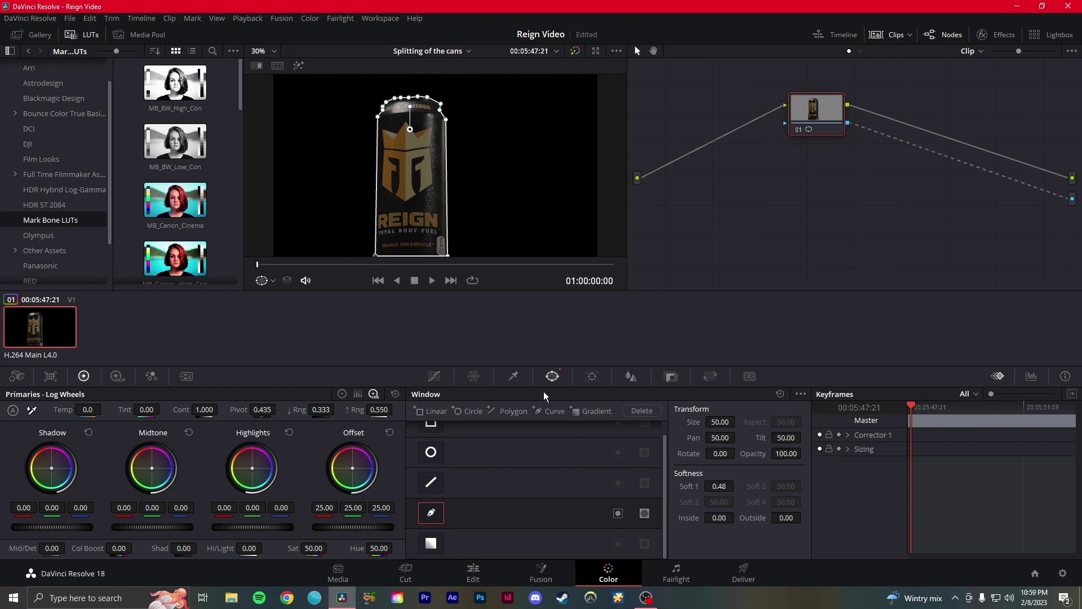
left_click(513, 376)
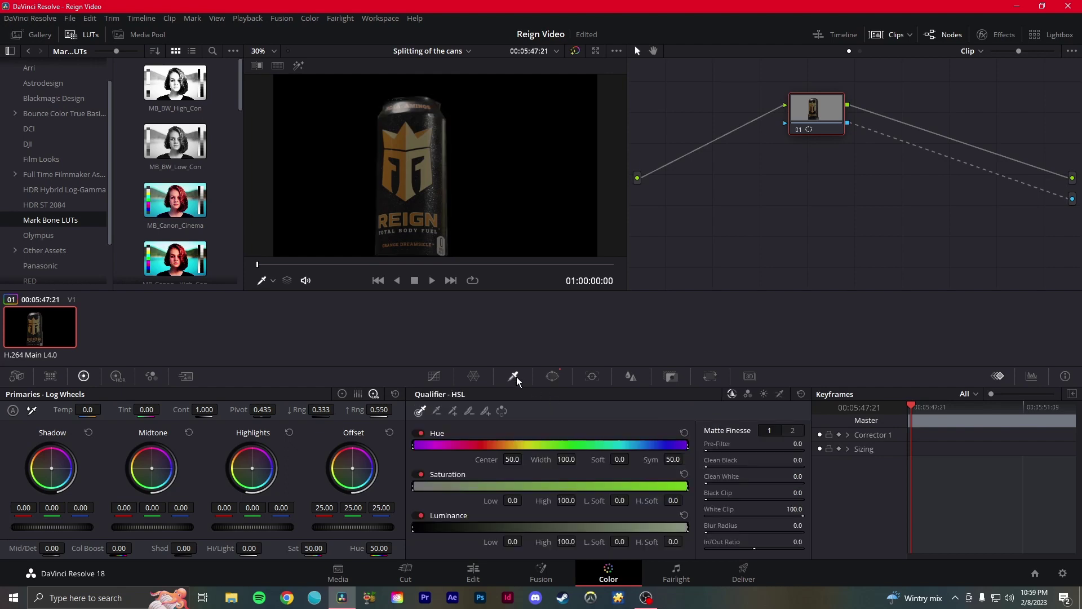
left_click(552, 377)
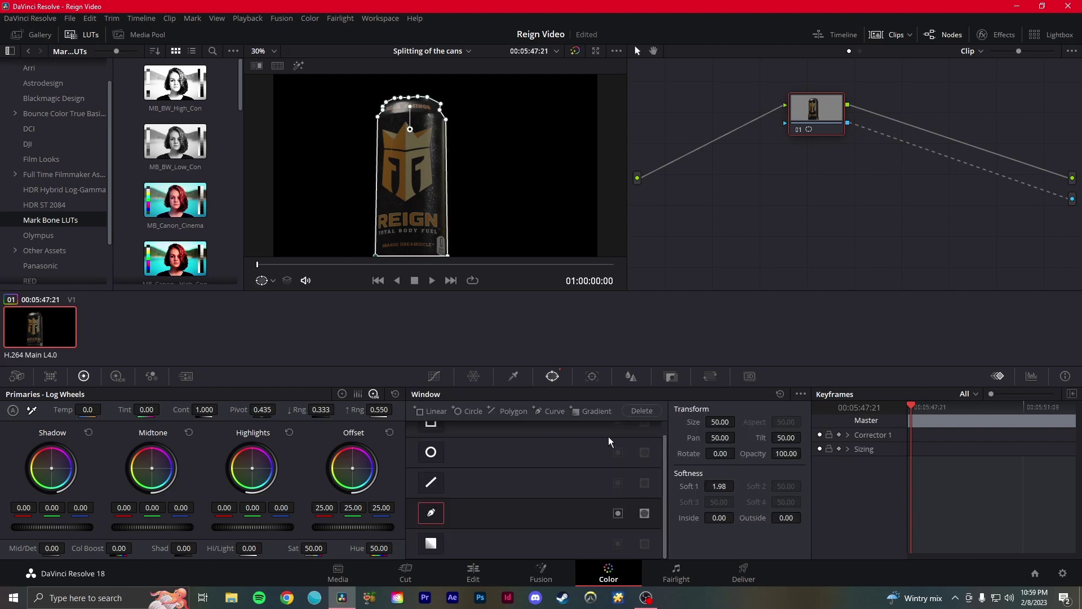
left_click(514, 377)
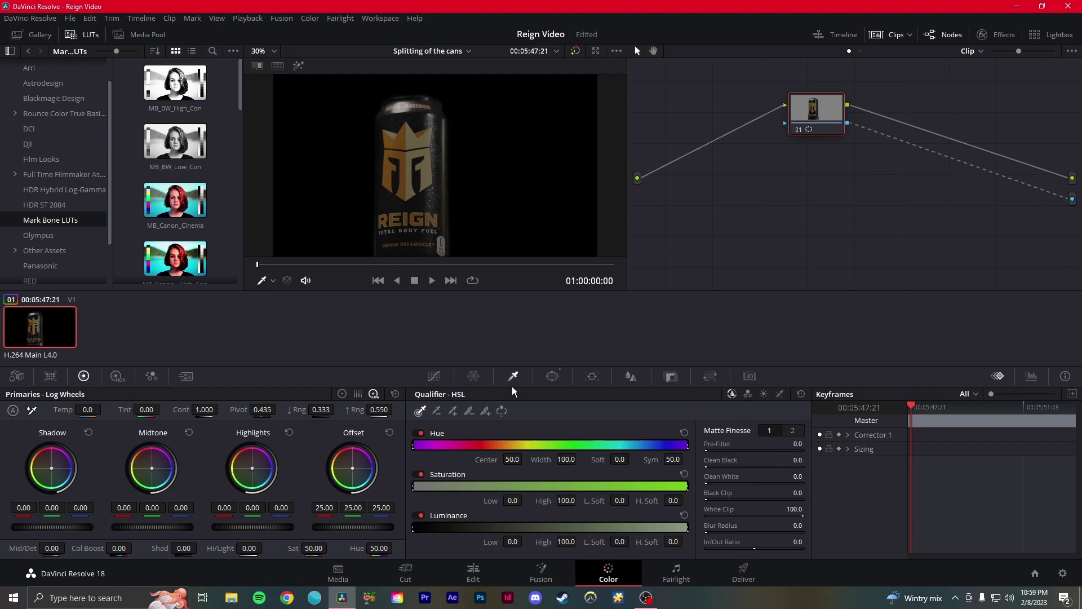
left_click(552, 376)
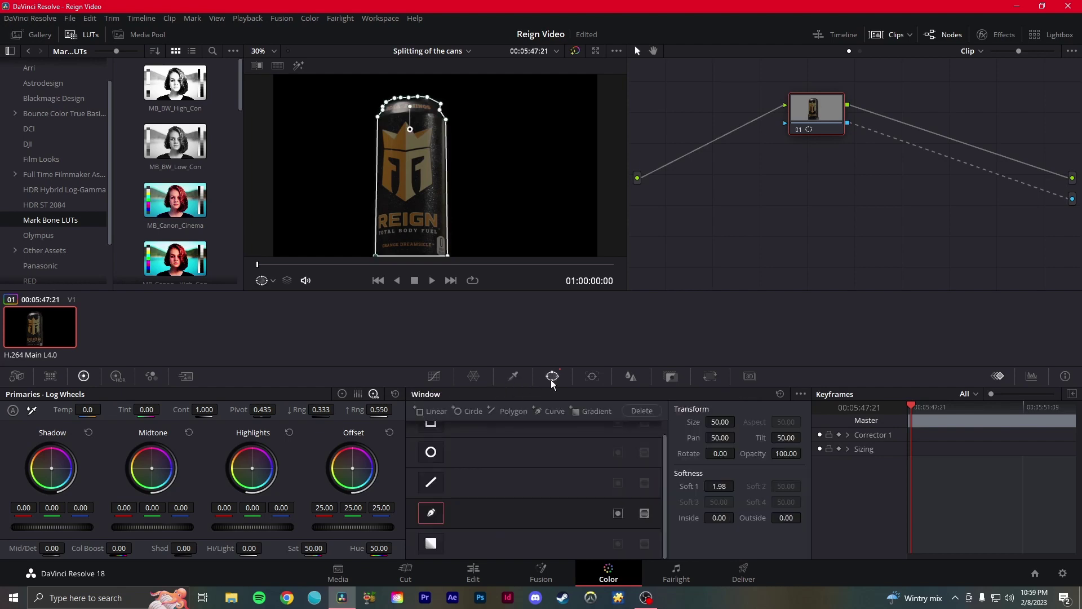
left_click(513, 376)
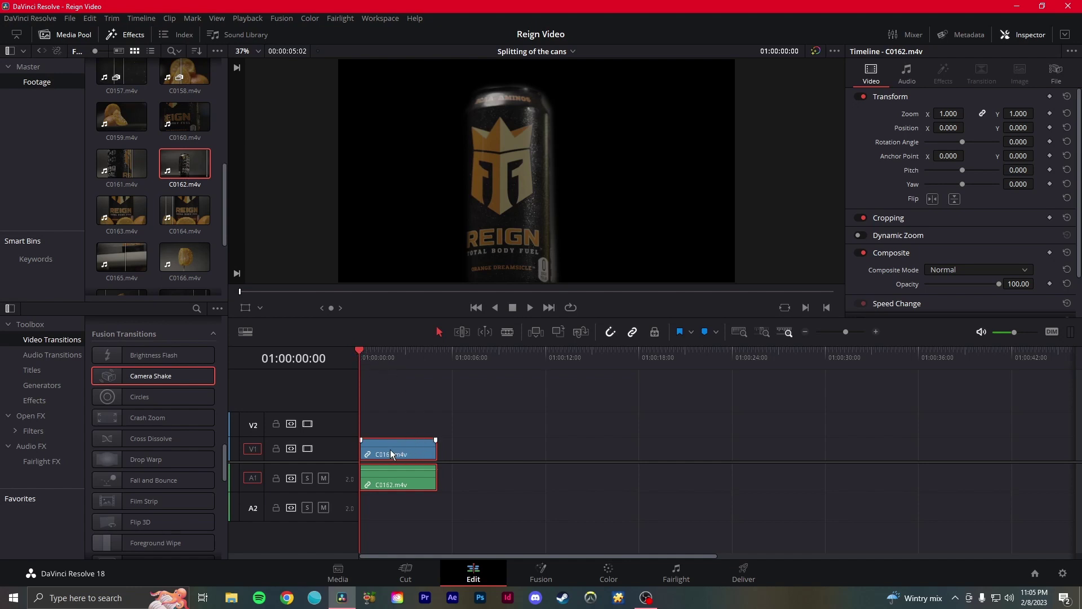
Step: Move the C0162 can clip up to V2 and lay Shining Abstract on V1 beneath it
left_click_drag(390, 448, 386, 430)
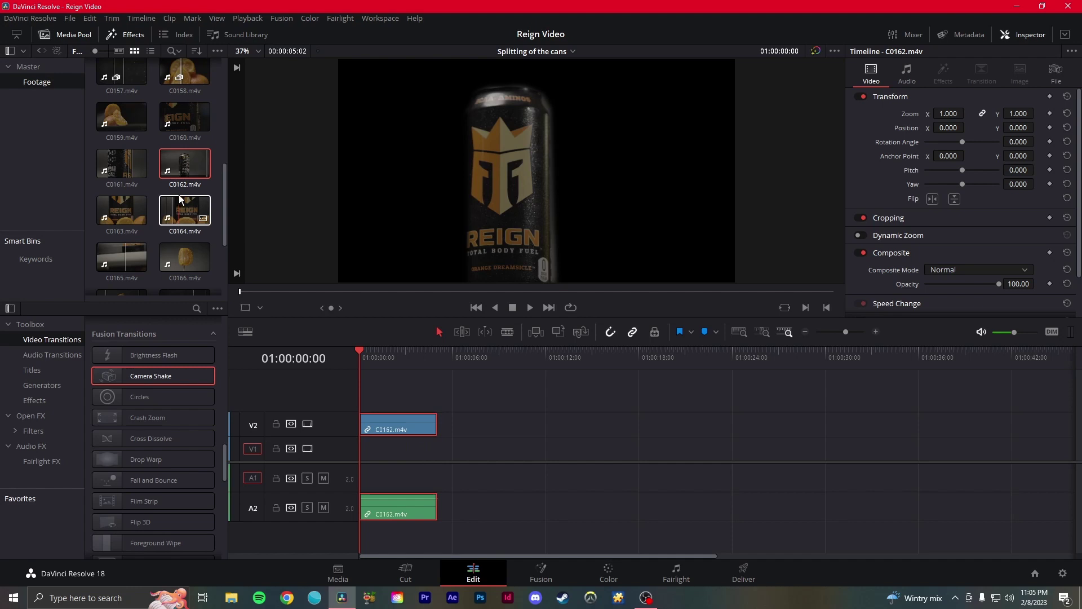
scroll(150, 195, "down", 3)
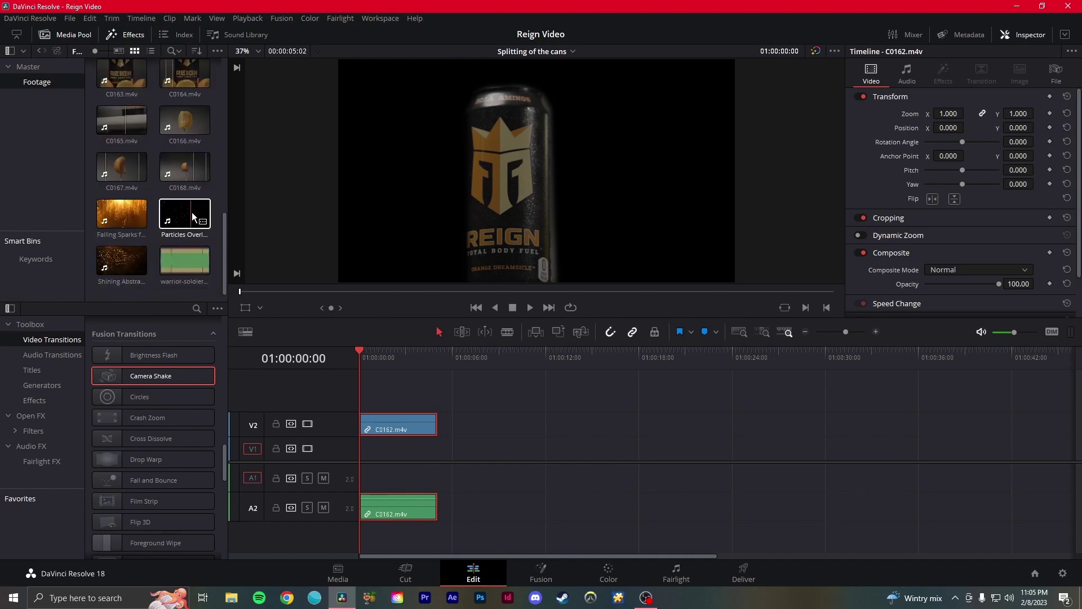
left_click_drag(121, 259, 364, 451)
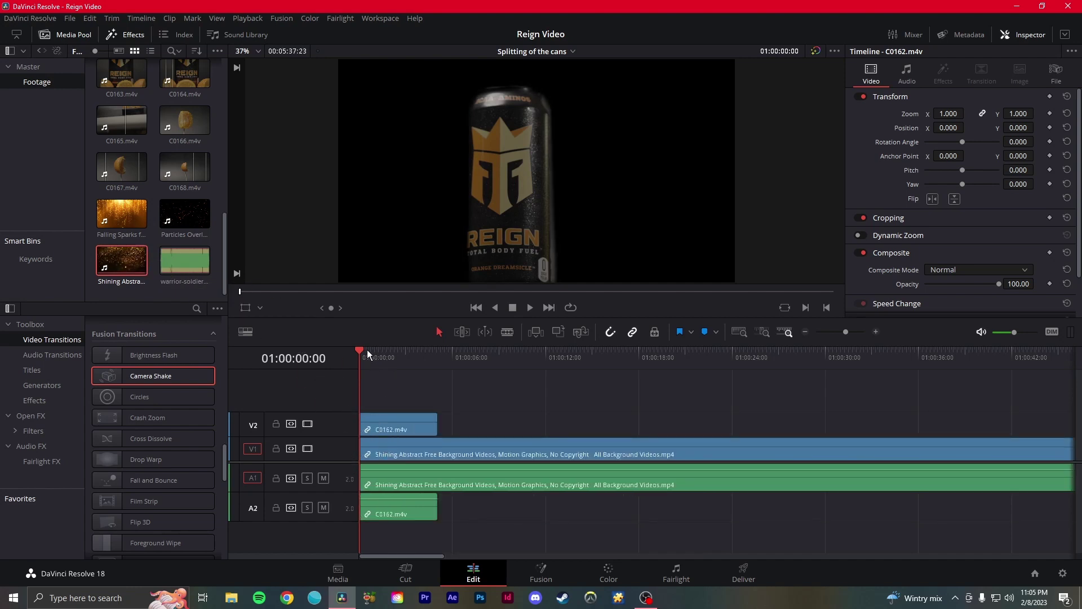
left_click_drag(366, 350, 360, 372)
Step: Lengthen the C0162 can clip, check it at 5 seconds, and open its context menu
left_click_drag(433, 421, 541, 422)
left_click_drag(362, 352, 364, 390)
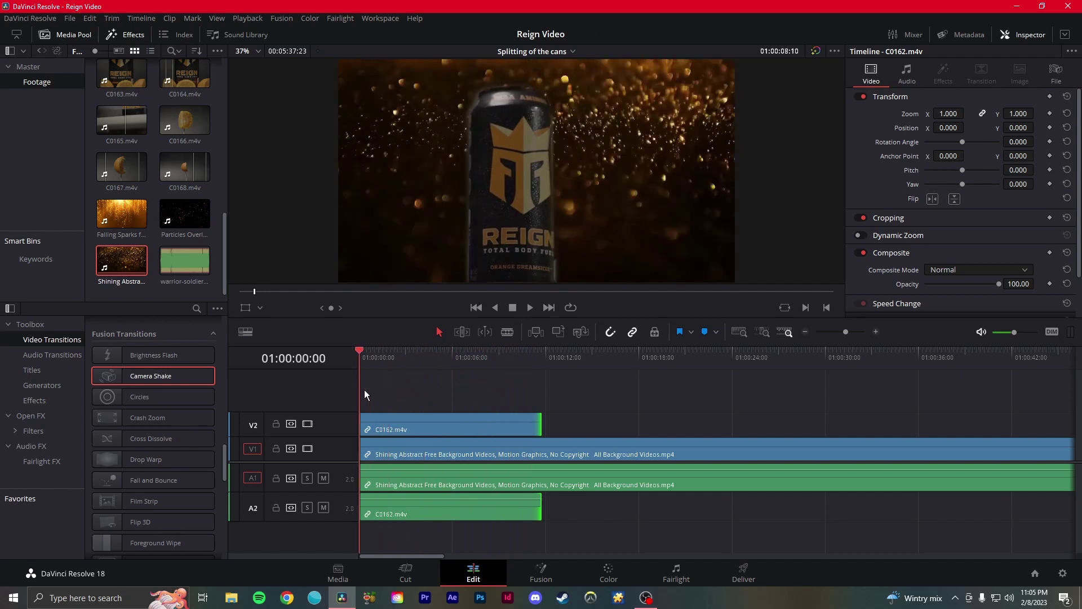
right_click(430, 426)
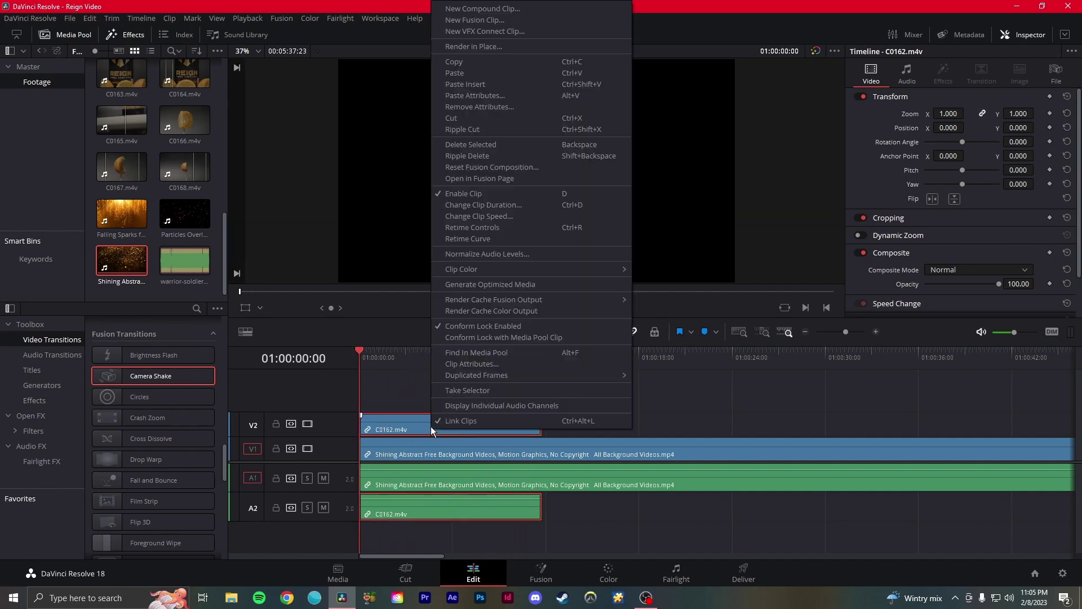
Step: Copy the C0162 can clip and paste it into the timeline
left_click(454, 62)
left_click(378, 404)
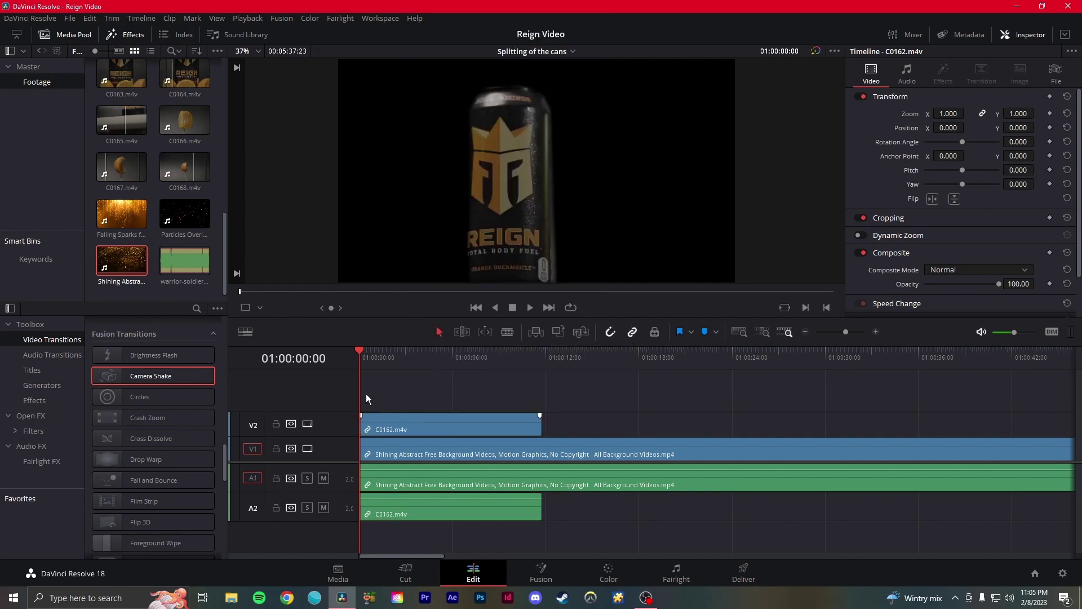
right_click(368, 393)
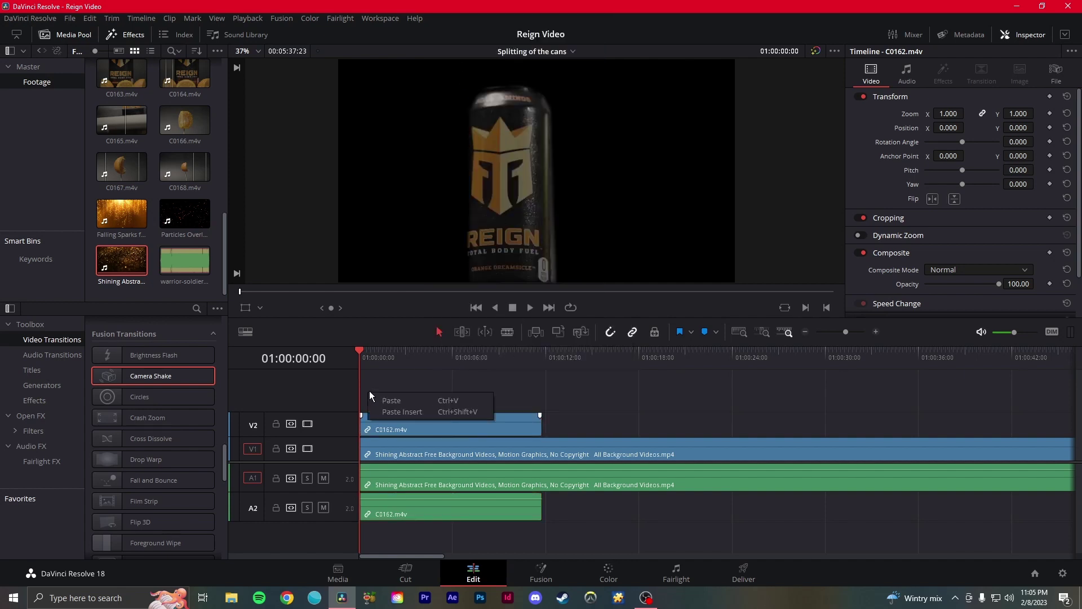
left_click(404, 398)
right_click(554, 416)
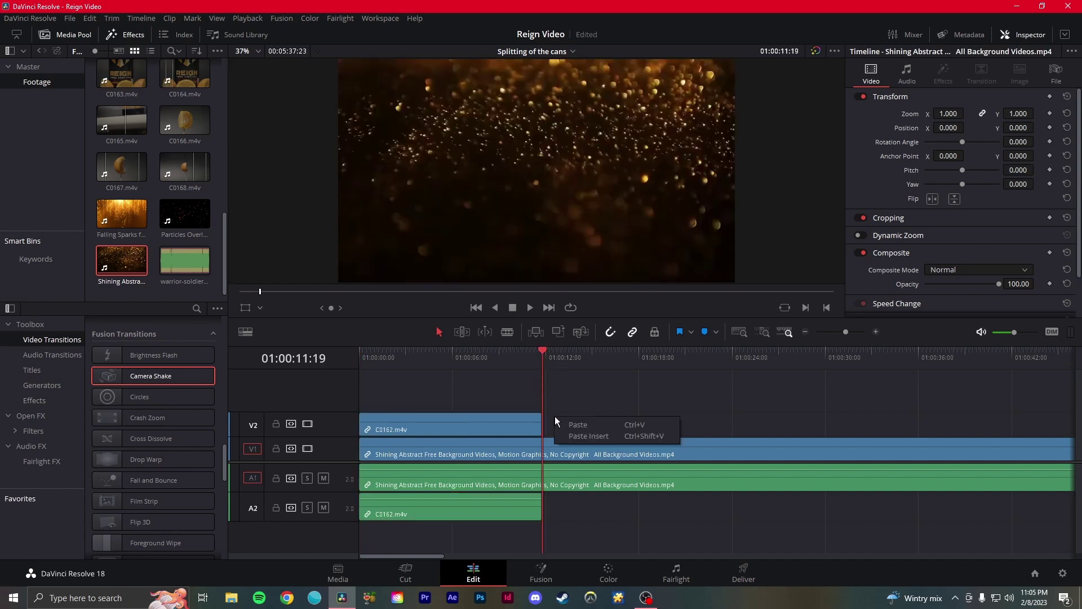
left_click(584, 420)
Step: Move the pasted copy onto V3/A3 at the timeline start and scrub the opening seconds
left_click_drag(588, 422, 389, 394)
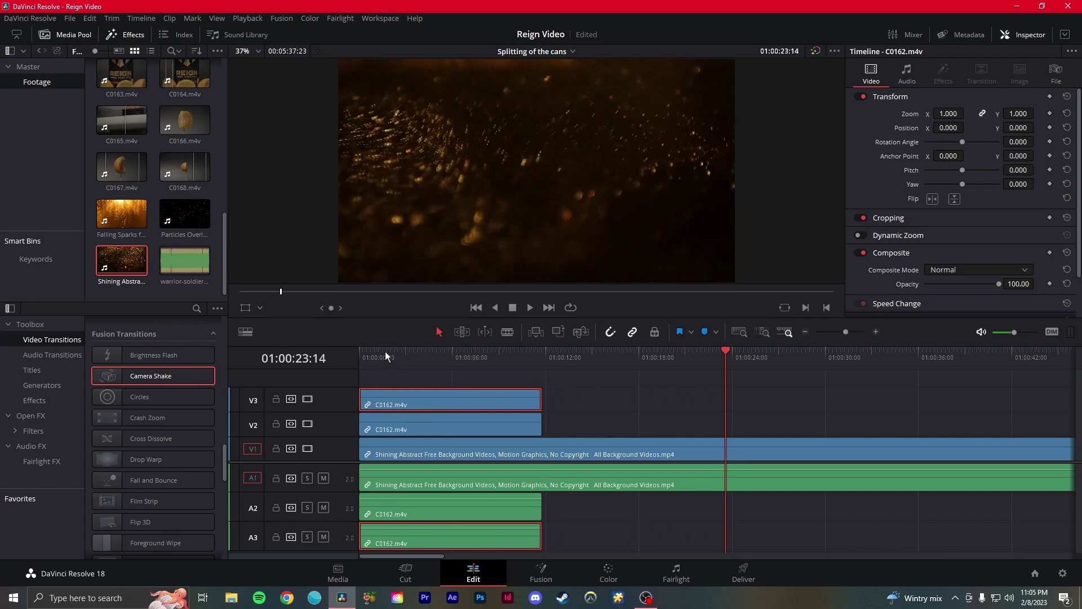
left_click(357, 351)
left_click_drag(356, 349, 387, 351)
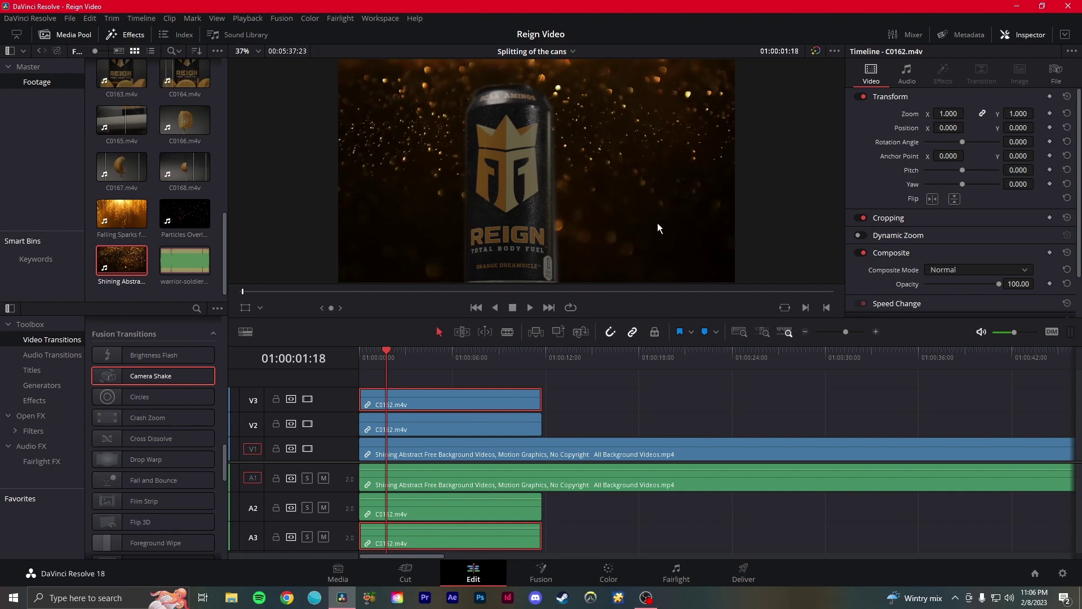
Step: Select the V2 can and set its Inspector Position X to 565, trialling rotation and zoom tweaks
left_click(448, 426)
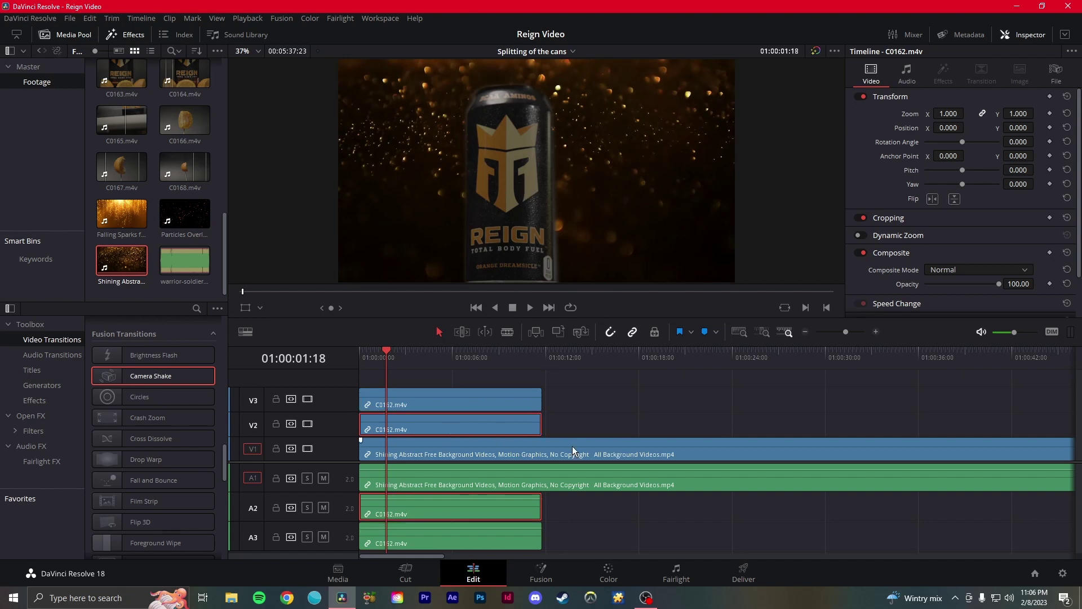
left_click(439, 403)
left_click(433, 431)
mouse_move(949, 128)
left_mouse_down()
mouse_move(1077, 127)
mouse_move(948, 128)
left_mouse_up()
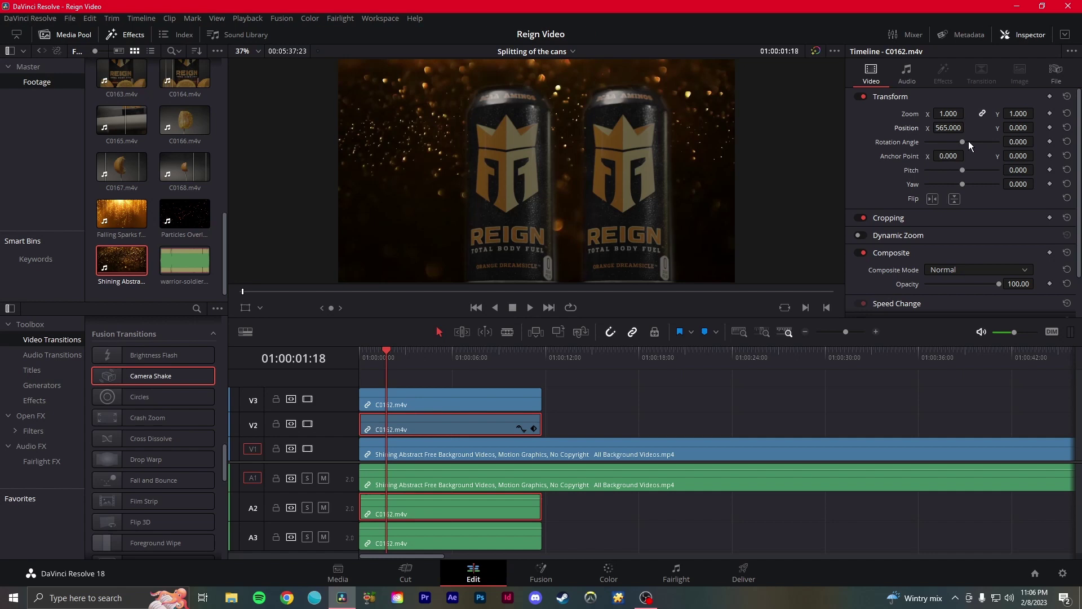
left_click_drag(962, 141, 962, 137)
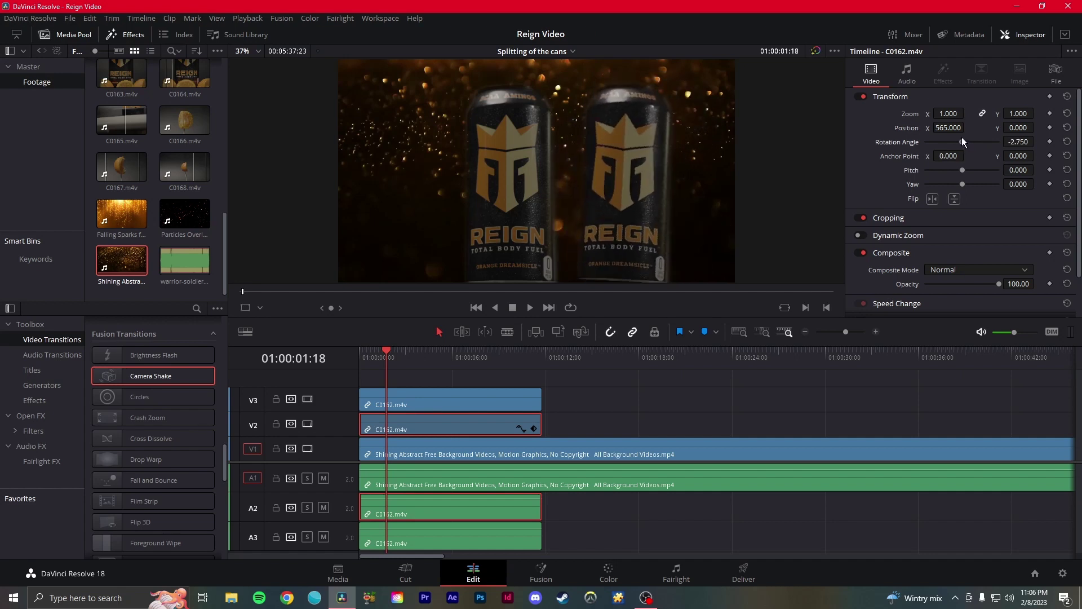
left_click(1066, 143)
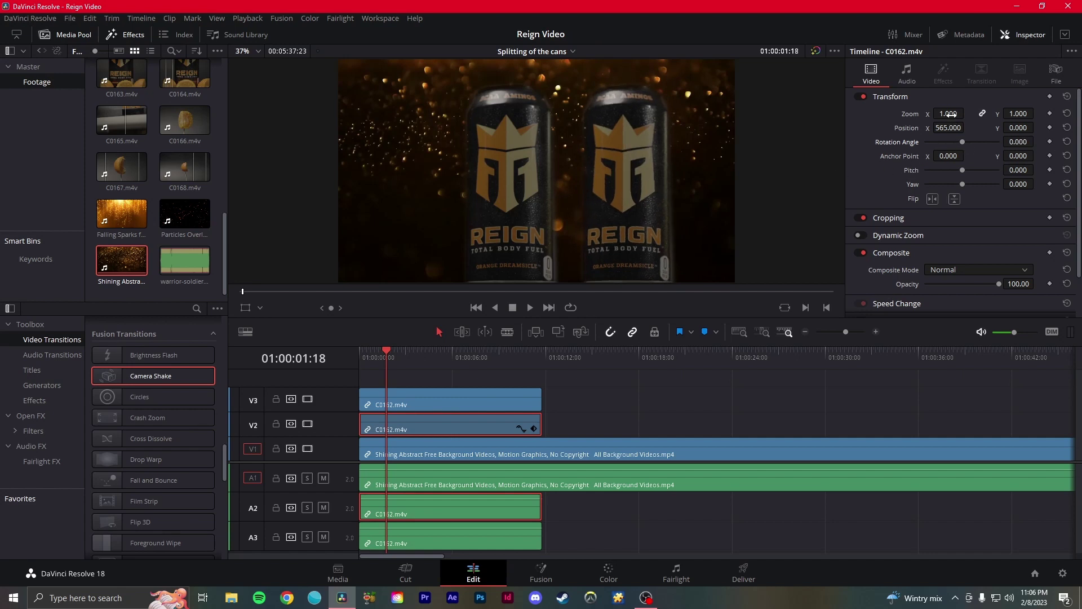
mouse_move(948, 114)
left_mouse_down()
mouse_move(928, 113)
mouse_move(948, 114)
left_mouse_up()
mouse_move(386, 350)
left_mouse_down()
mouse_move(361, 352)
mouse_move(441, 350)
mouse_move(367, 353)
left_mouse_up()
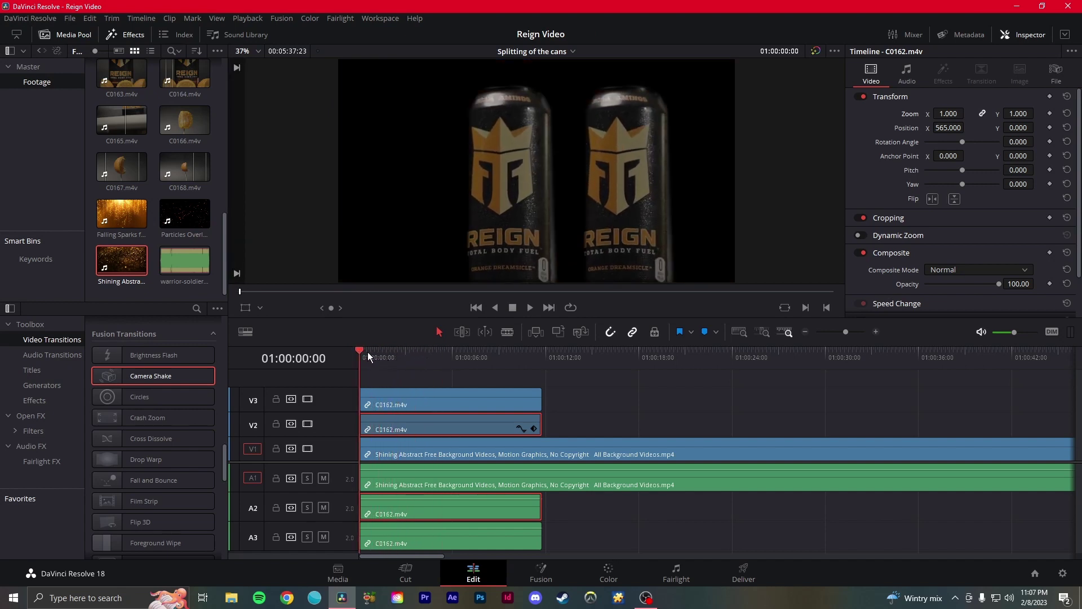
left_click_drag(359, 350, 371, 350)
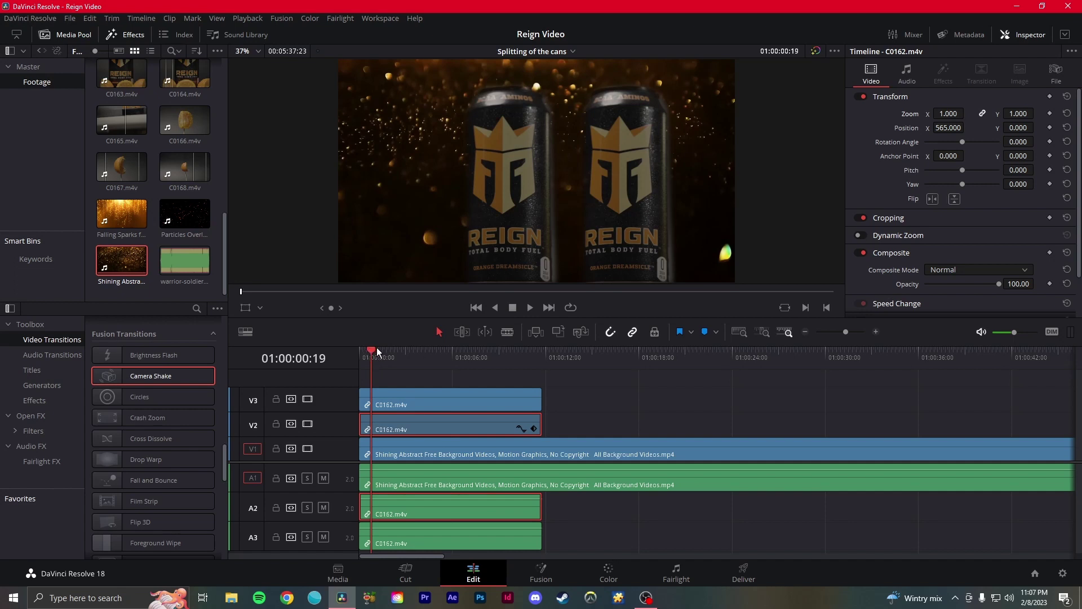
Step: Undo the offset, keyframe Position at 01:00:02:08, then set X to 552 at 01:00:06:10
key("ctrl+z")
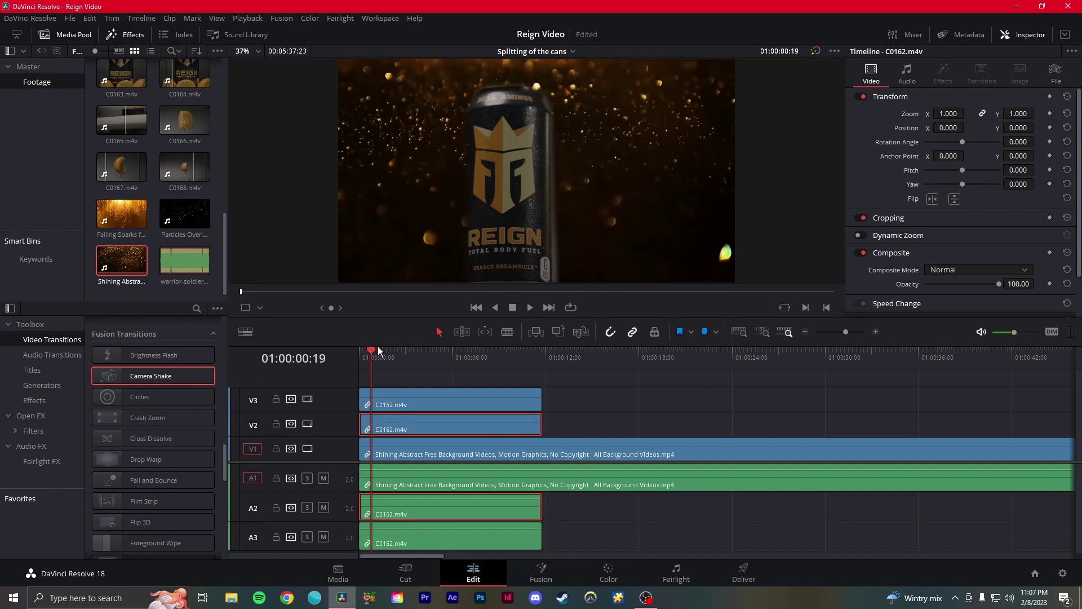
left_click_drag(373, 350, 396, 350)
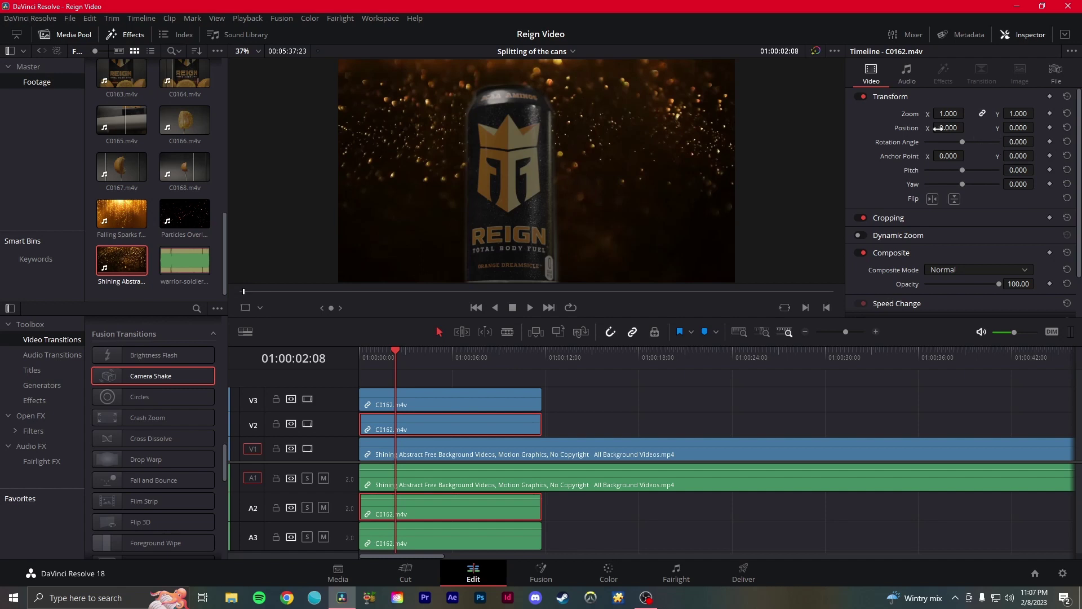
left_click(1049, 128)
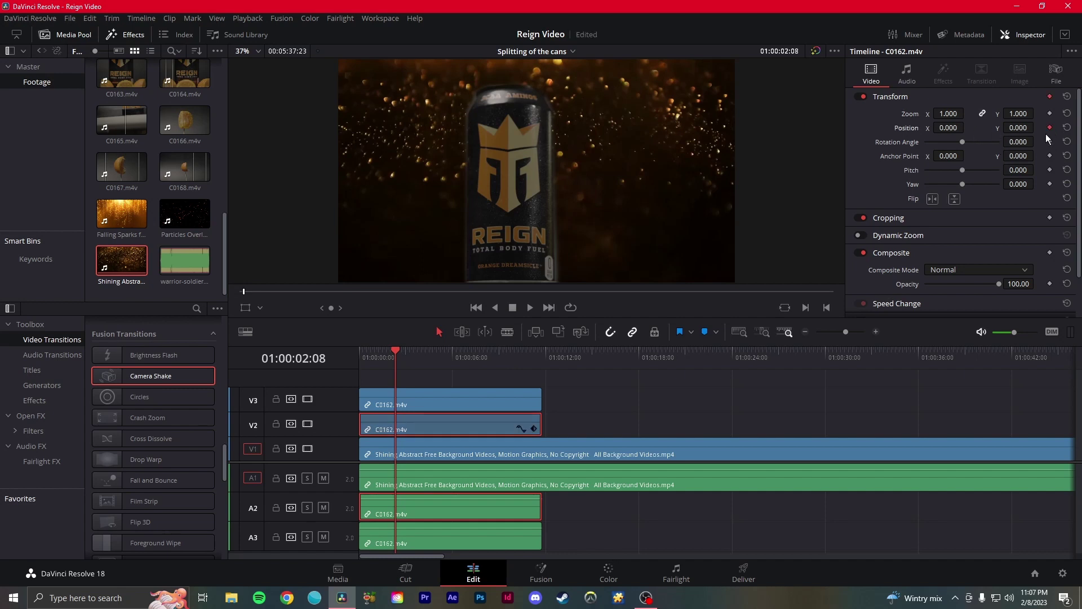
left_click_drag(396, 349, 459, 345)
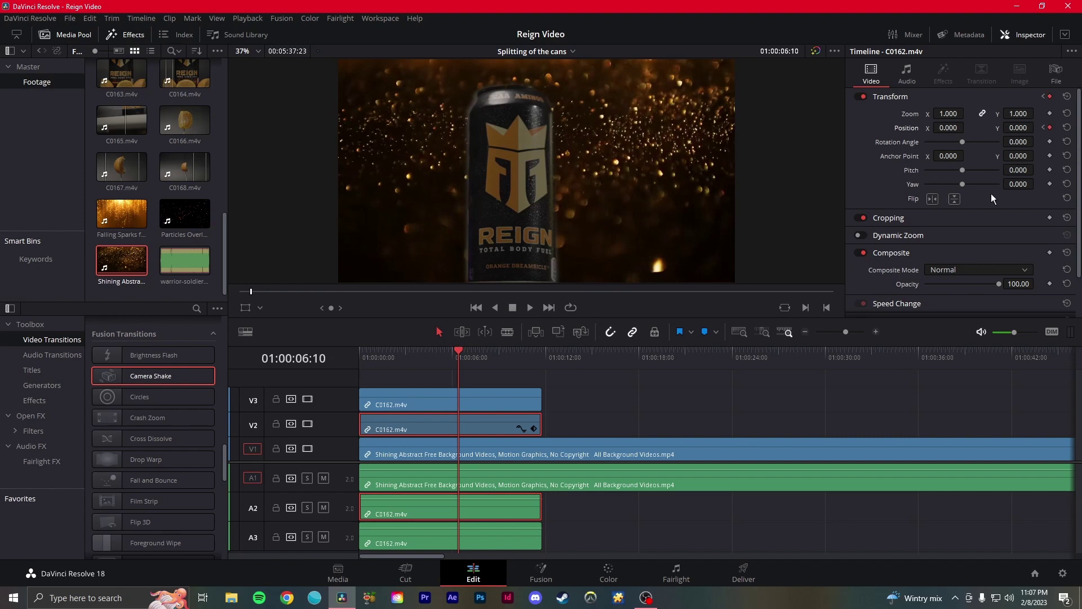
left_click_drag(946, 129, 967, 127)
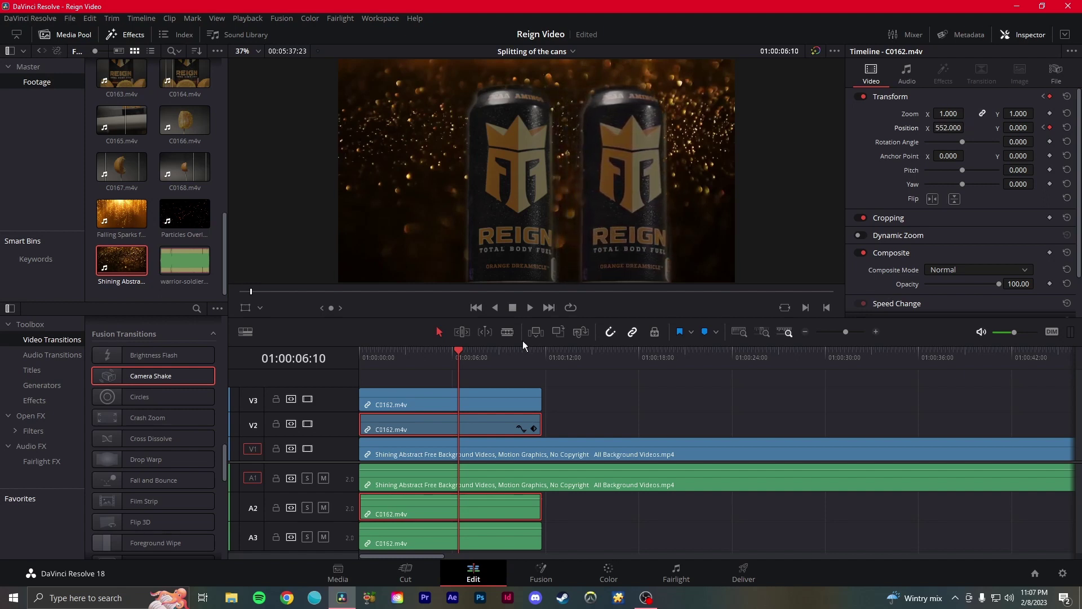
mouse_move(458, 347)
left_mouse_down()
mouse_move(380, 349)
mouse_move(456, 347)
left_mouse_up()
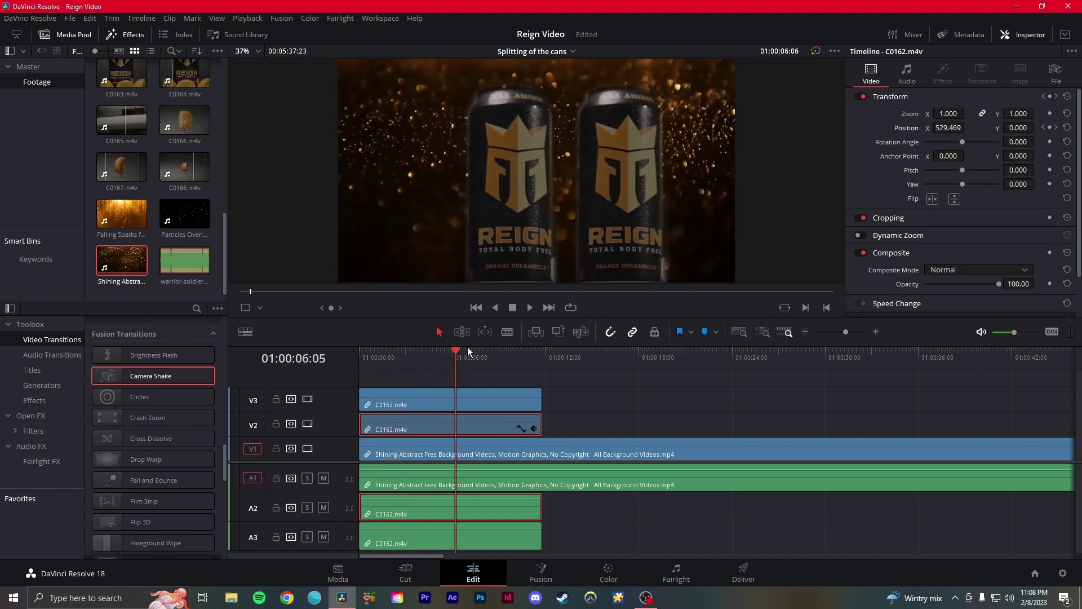
Step: Add Zoom and Rotation Angle keyframes at both the start and end Position keyframes
left_click(1044, 128)
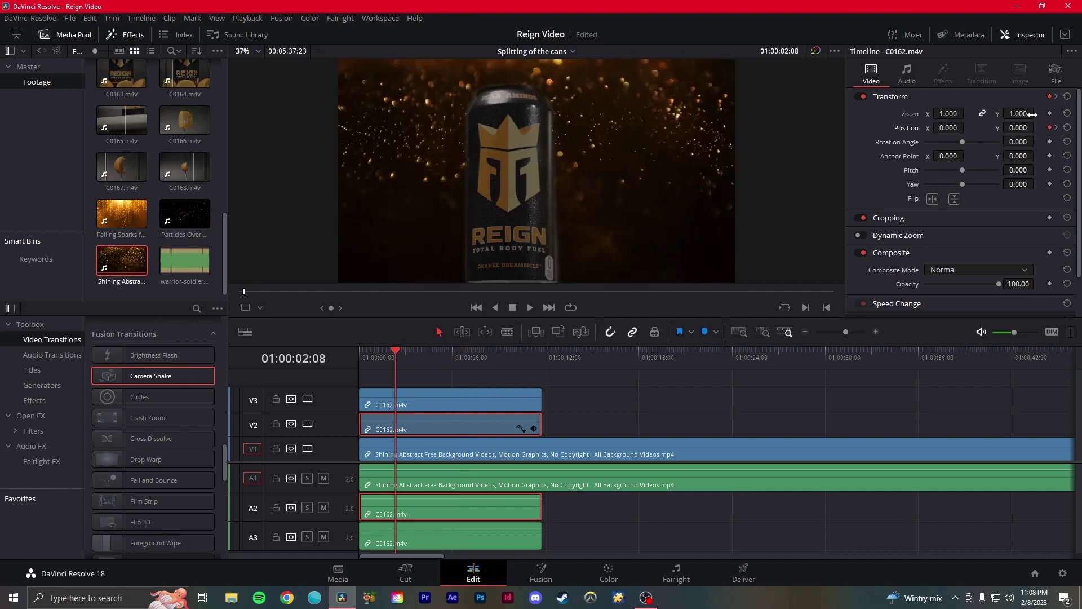
left_click(1049, 114)
left_click(1049, 142)
left_click(1056, 127)
left_click(1050, 113)
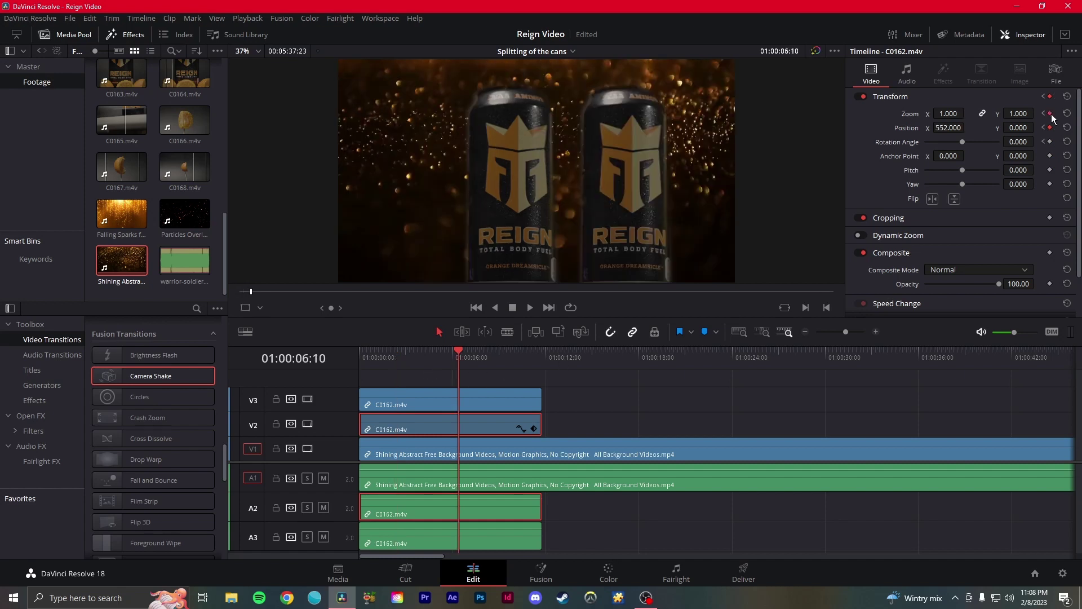
left_click(1050, 142)
Step: Set Zoom 0.590 and Rotation Angle -360 at the end keyframe, then play the animation
left_click_drag(948, 114, 925, 142)
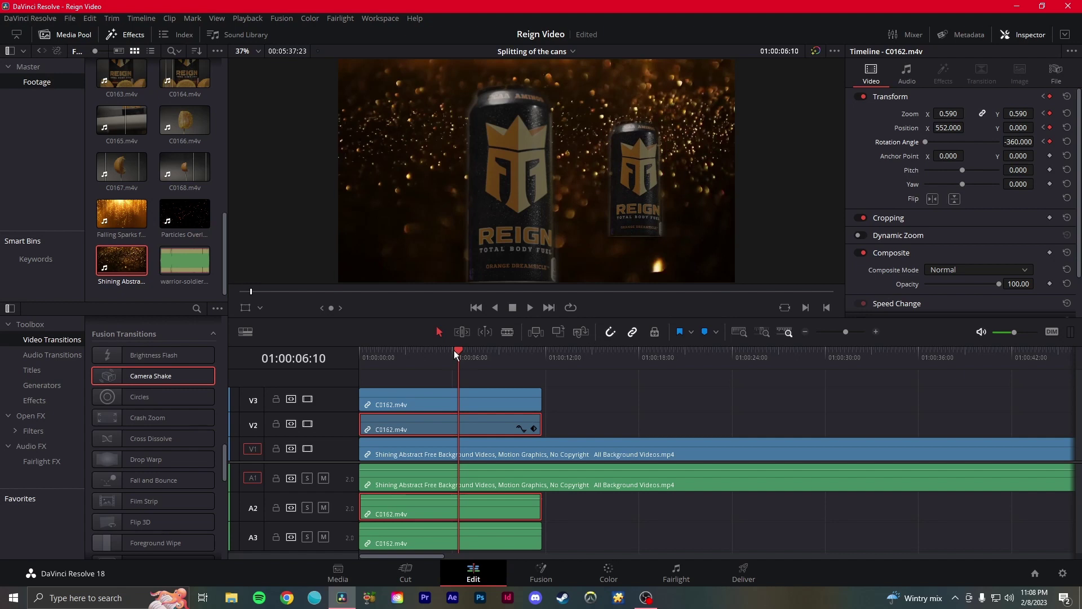
left_click_drag(454, 350, 394, 353)
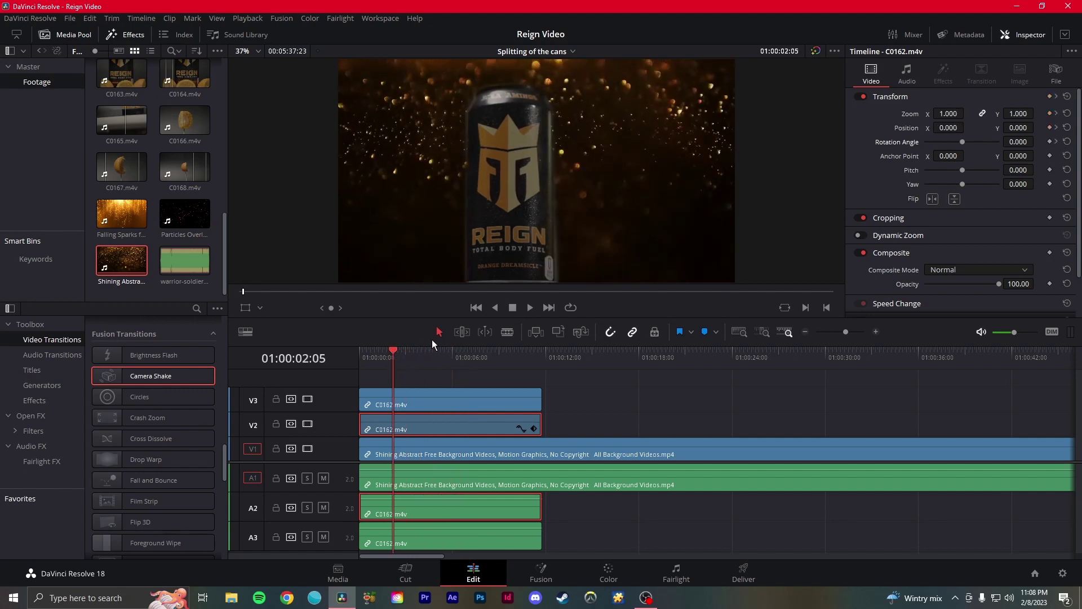
key("space")
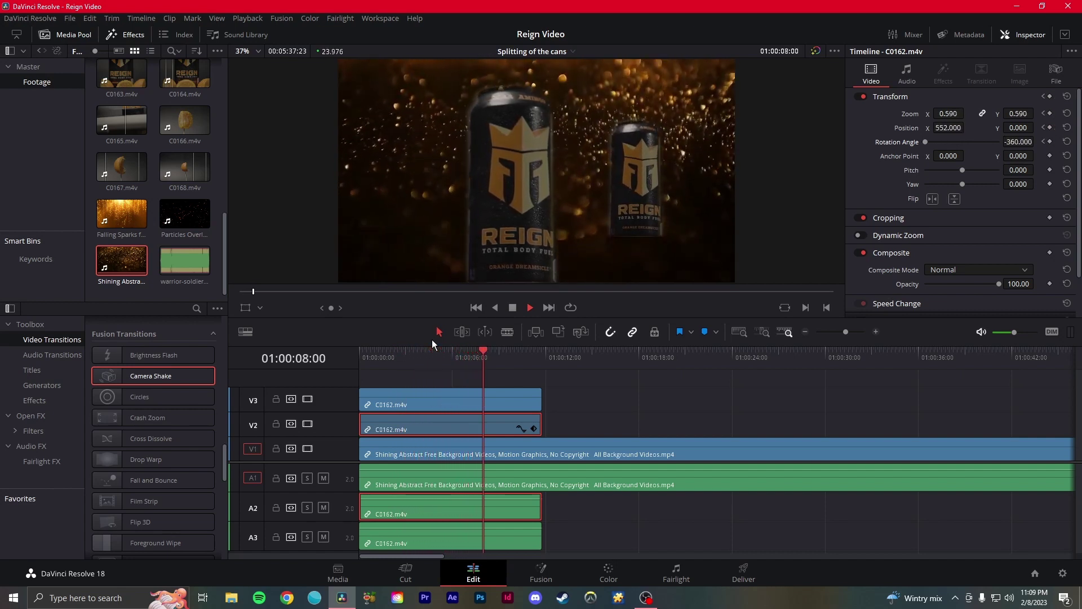
key("space")
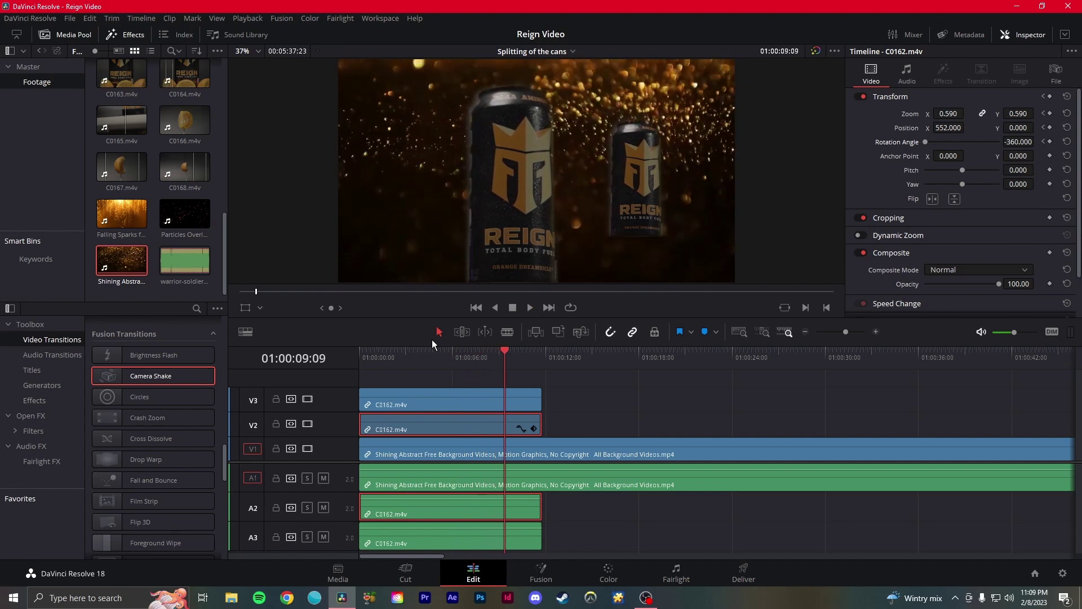